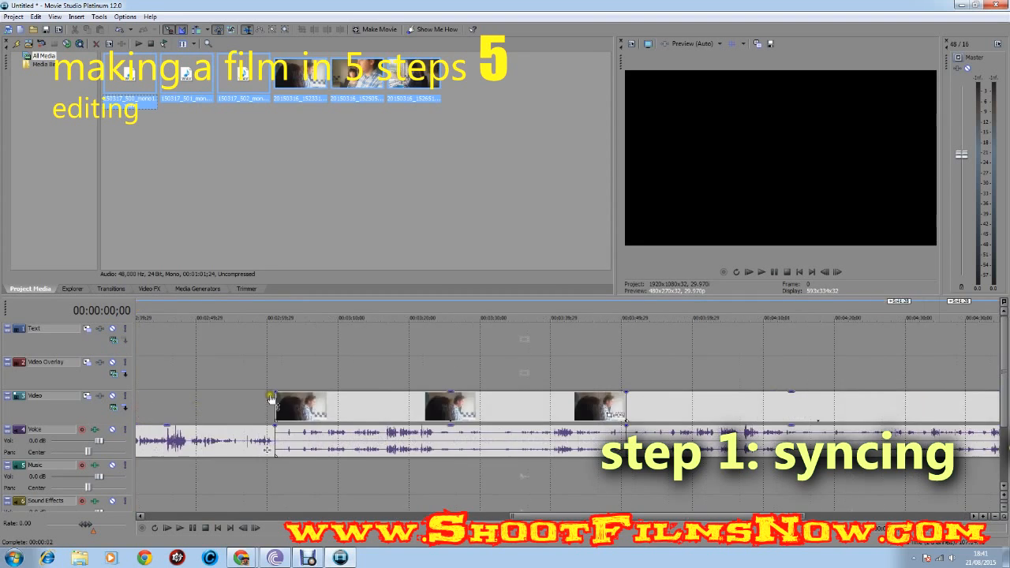
Move the third video clip and its linked audio about 11 seconds later to open a gap after the second clip.
left_click(451, 356)
scroll(451, 356, "down", 2)
scroll(450, 359, "down", 2)
left_click(527, 344)
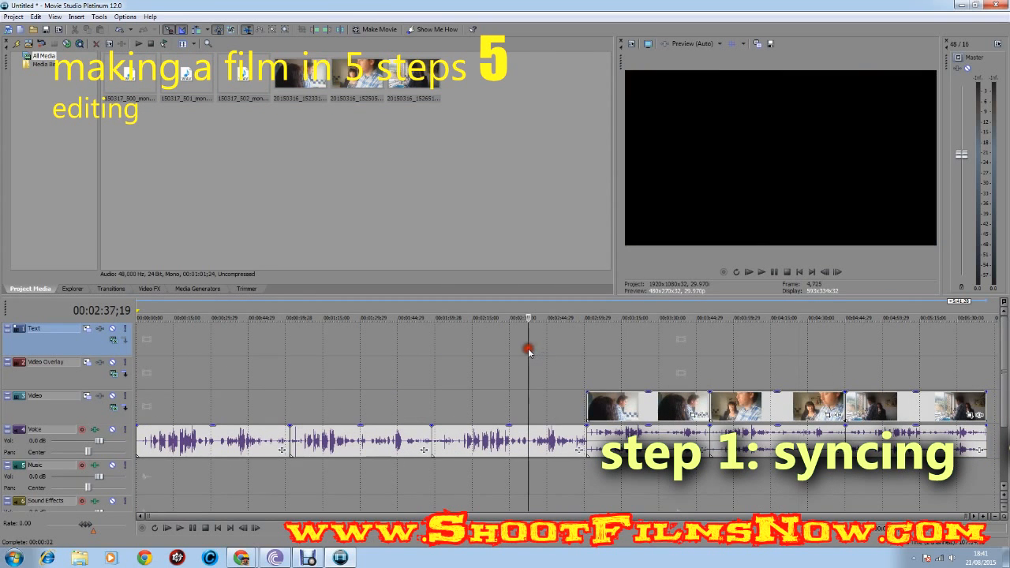
left_click(672, 348)
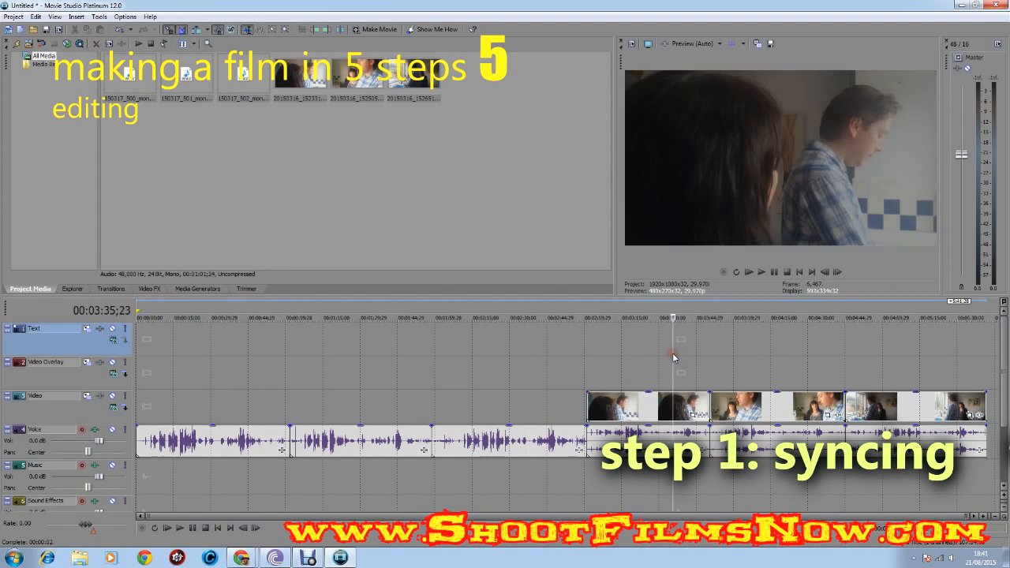
left_click(931, 411)
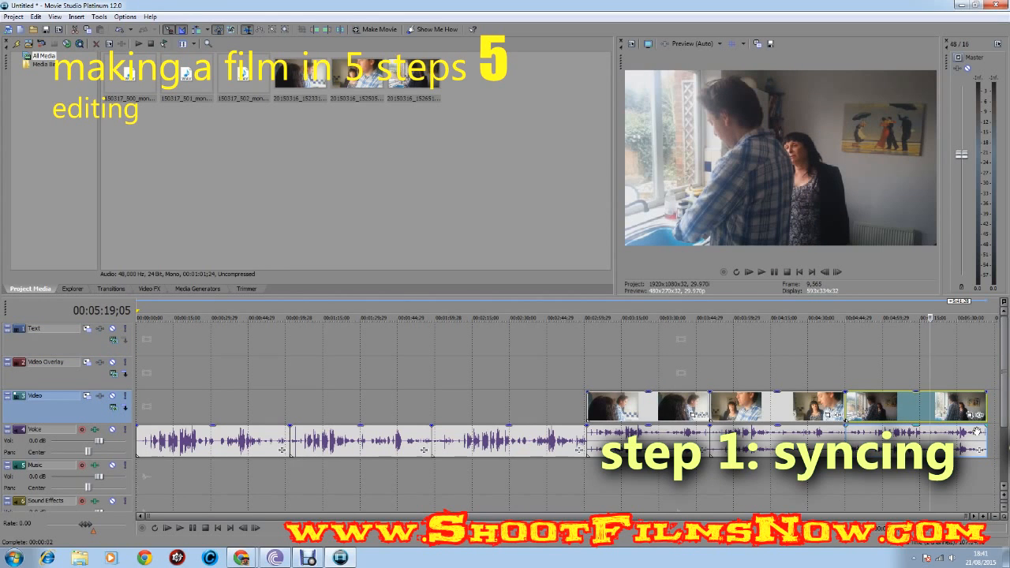
left_click_drag(907, 418, 925, 408)
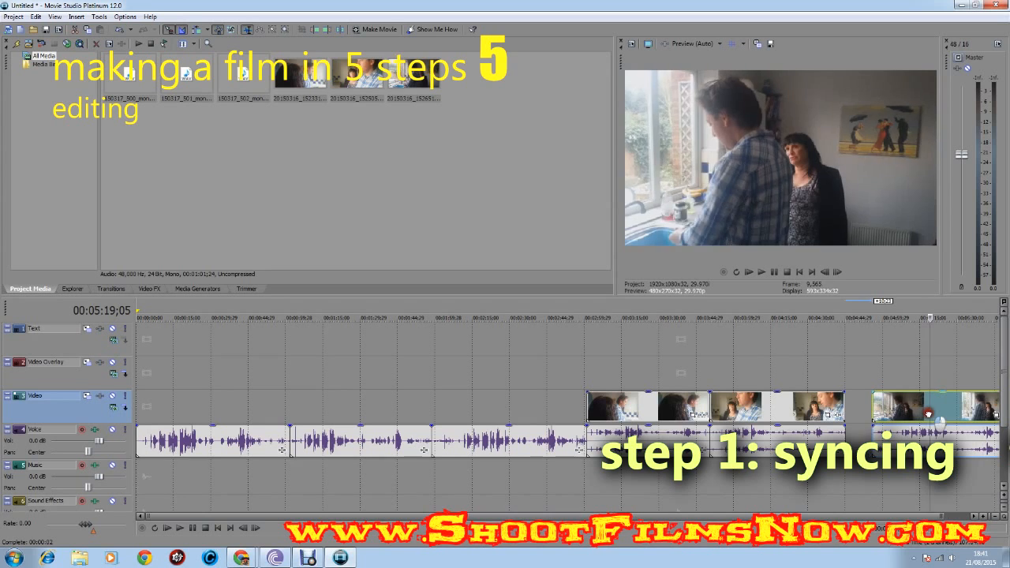
Play the third video clip's camera sound and locate the matching point in the third voice recording.
left_click(931, 371)
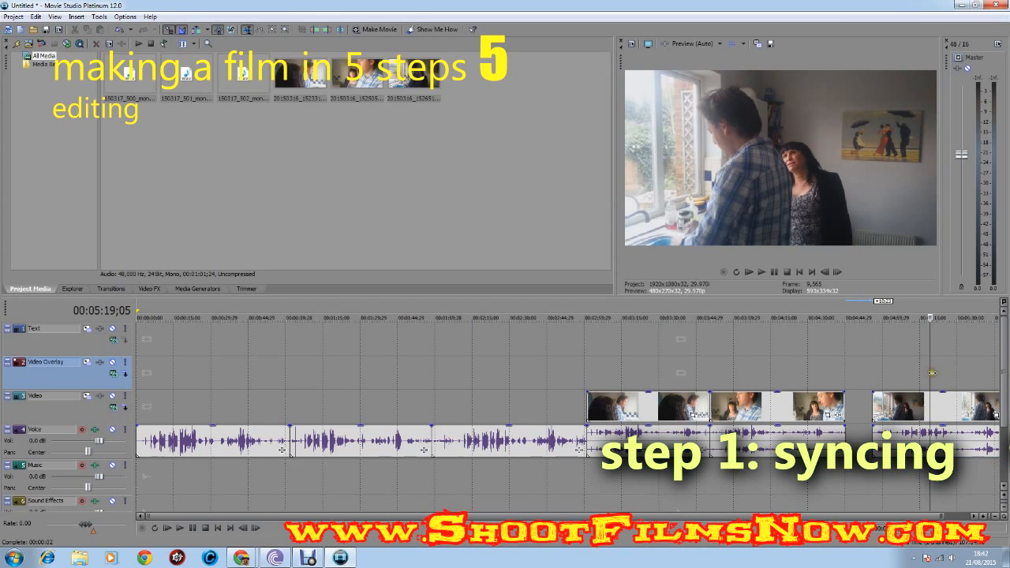
key("space")
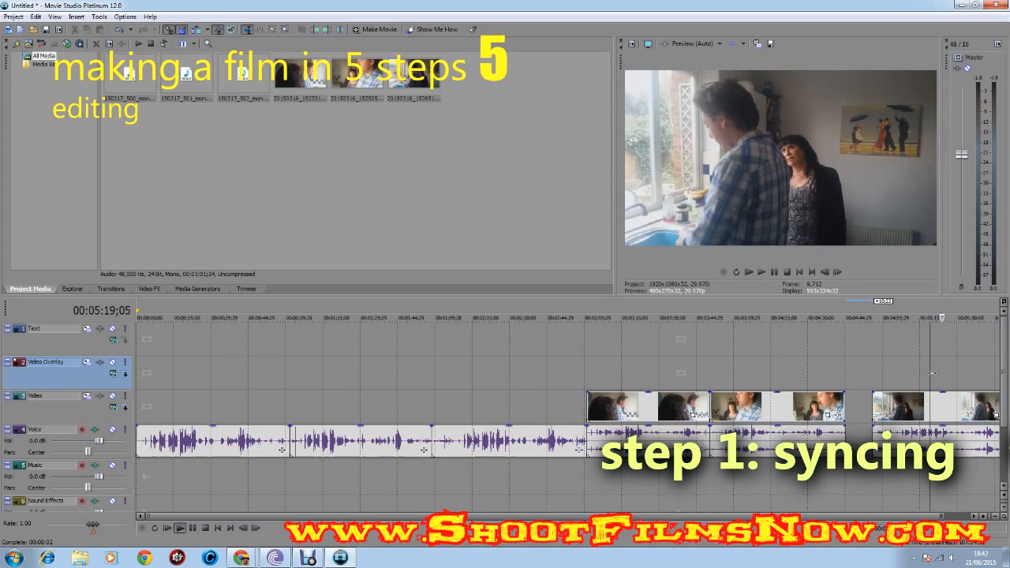
key("space")
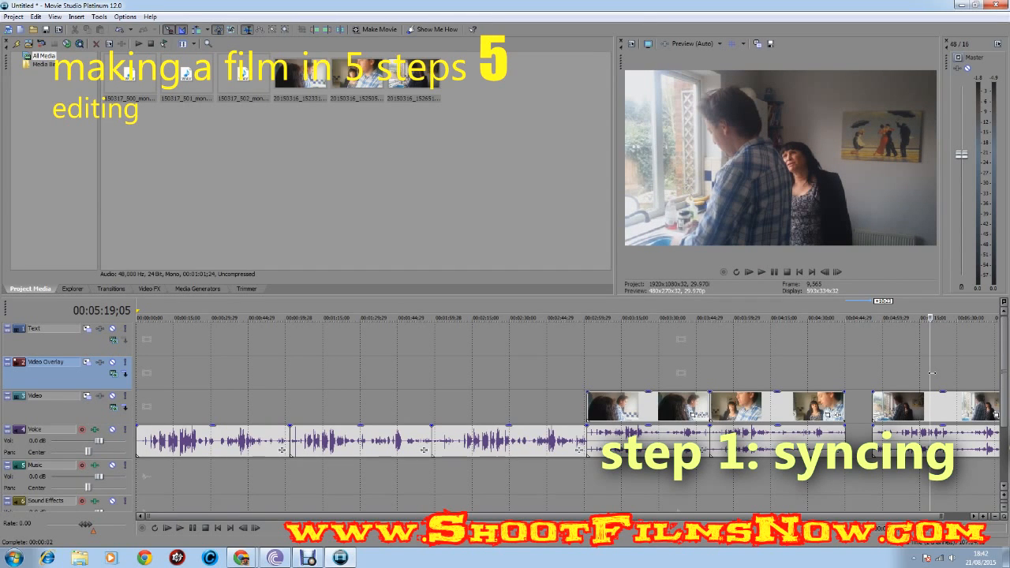
left_click(494, 353)
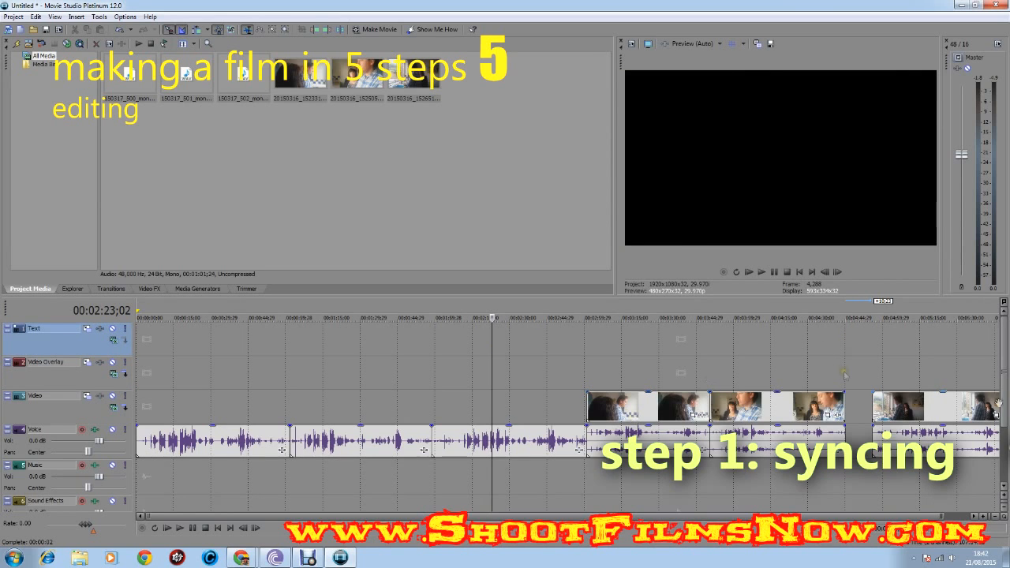
left_click(915, 371)
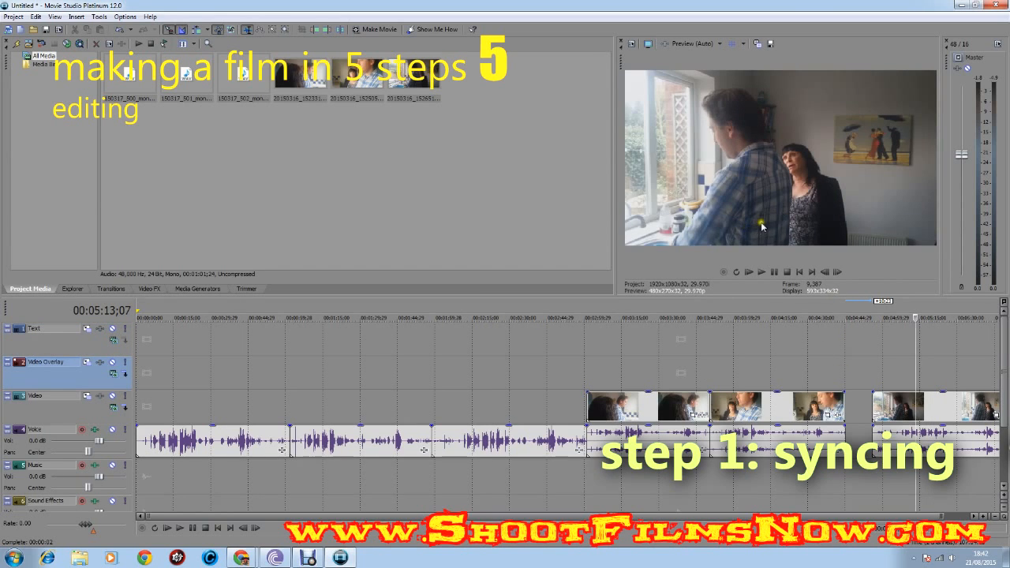
Listen to the separately recorded sound of the third voice recording and of the second voice recording.
left_click(503, 369)
key("space")
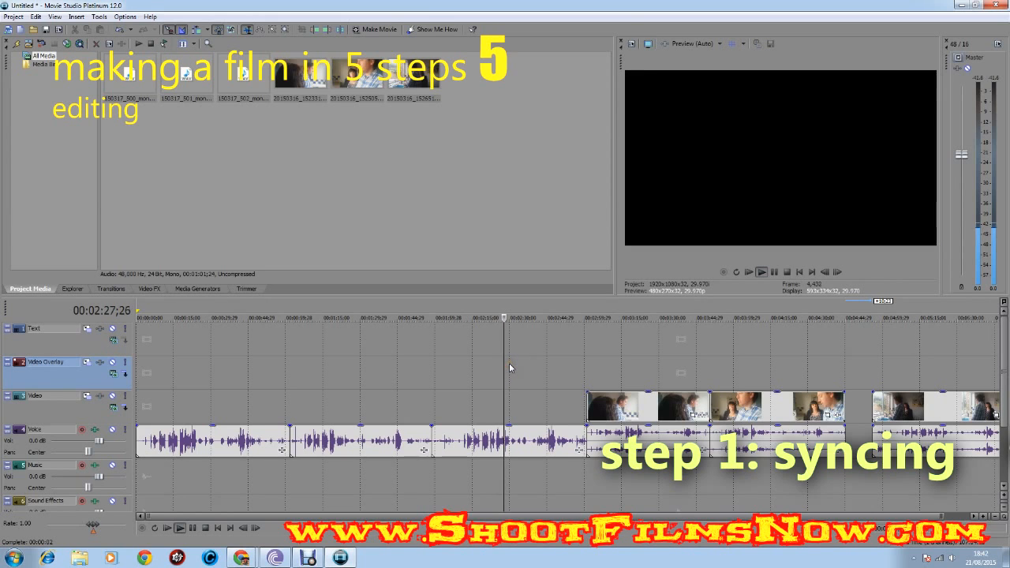
left_click(493, 374)
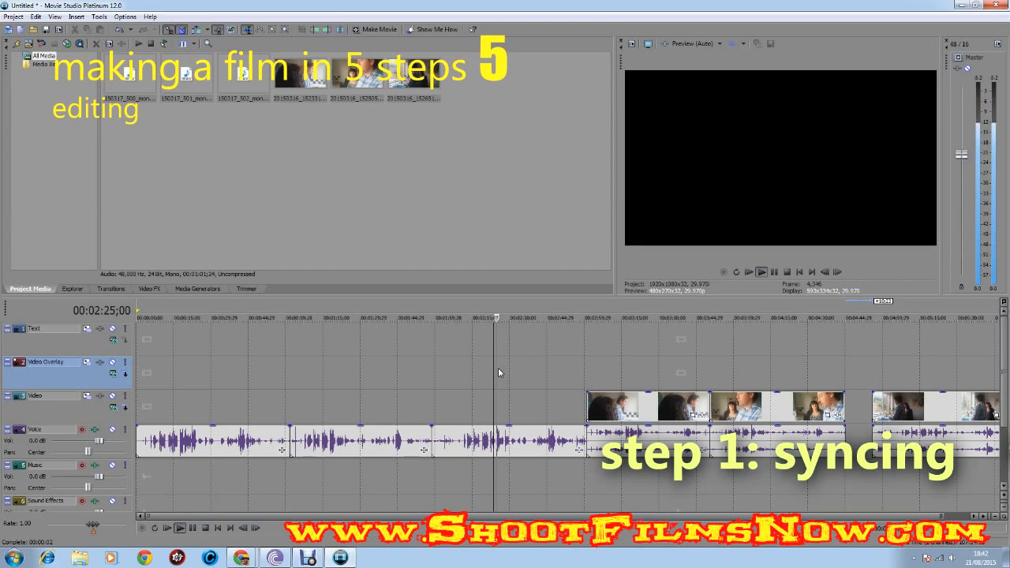
key("space")
left_click(396, 386)
key("space")
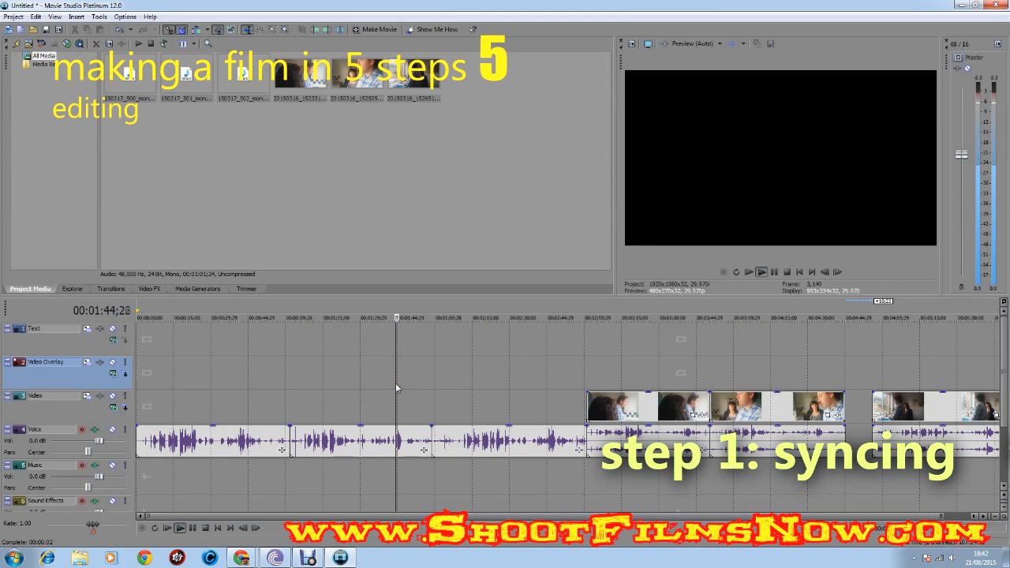
Compare the camera sound near the second video clip's end with the second voice recording, and place the cursor at the first video clip's start.
left_click(818, 381)
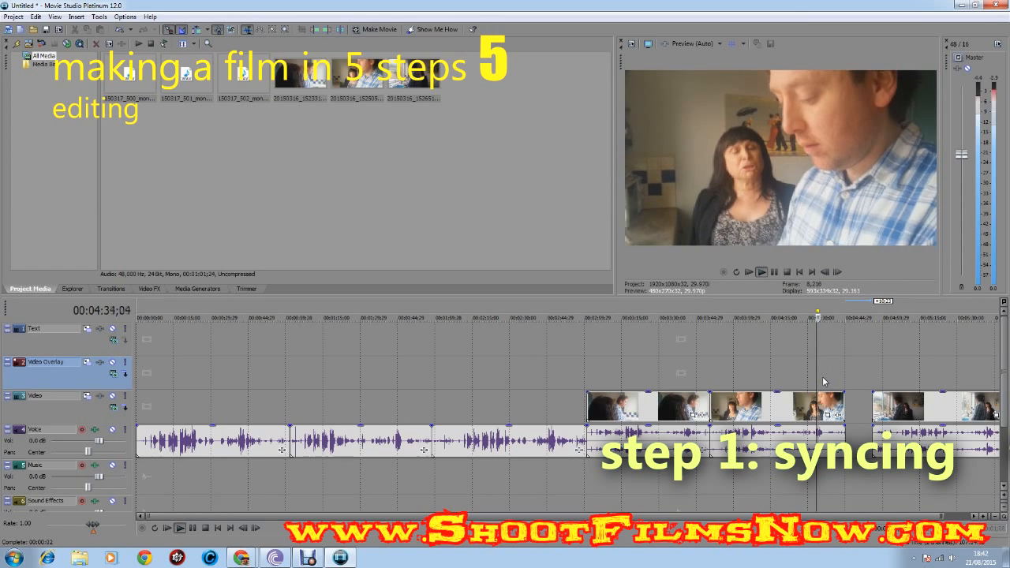
key("space")
left_click(396, 407)
key("space")
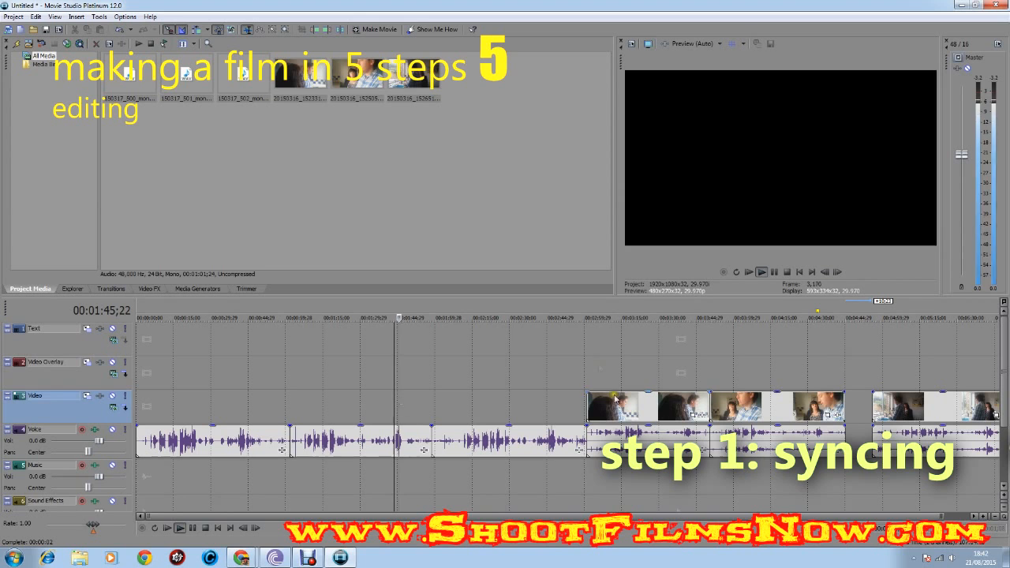
key("space")
left_click(584, 369)
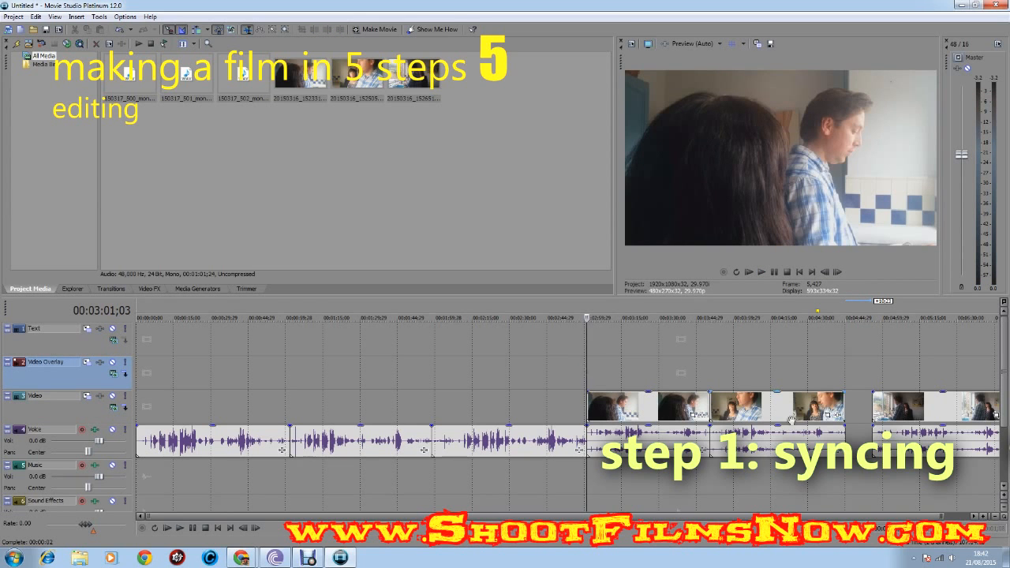
Activate the Normal Edit Tool and select the video clips one at a time, ending with the first video clip.
left_click(907, 413)
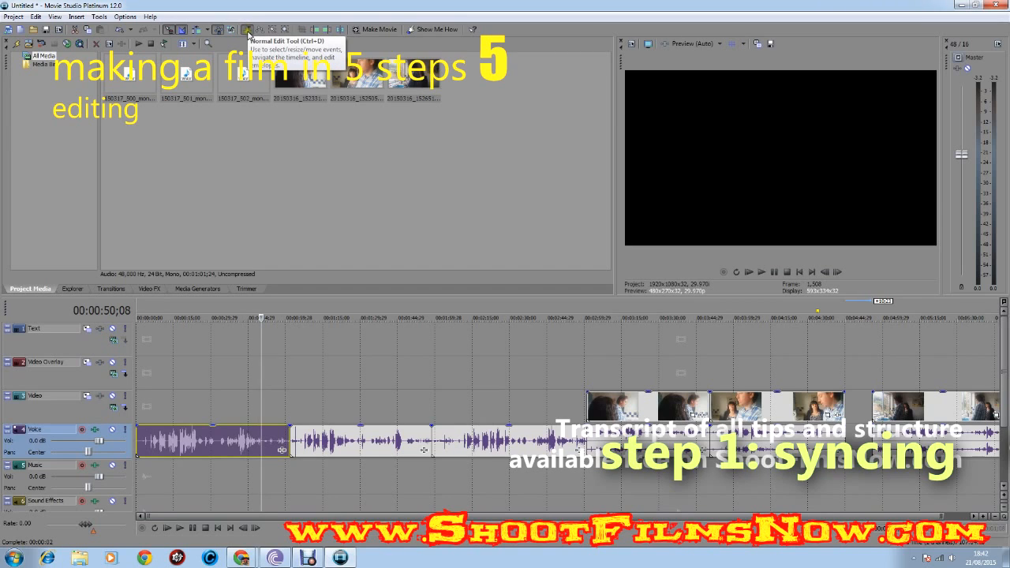
left_click(246, 30)
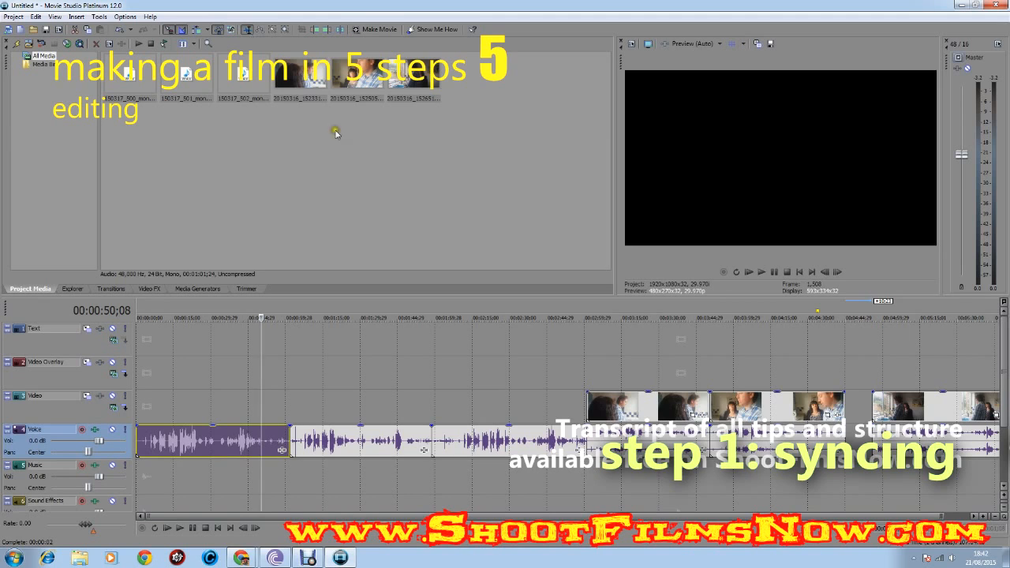
left_click(756, 412)
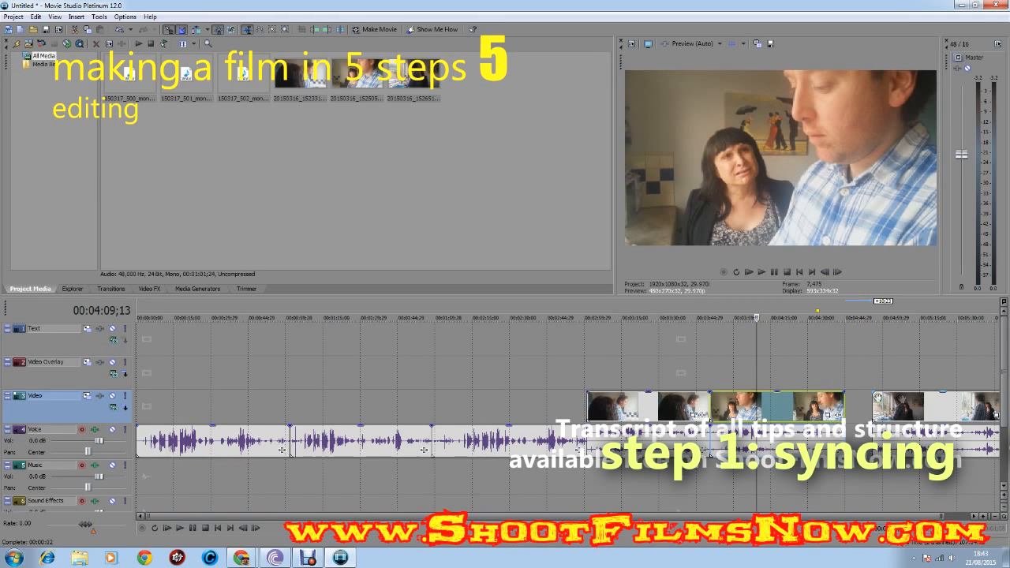
left_click(877, 402)
left_click(654, 406)
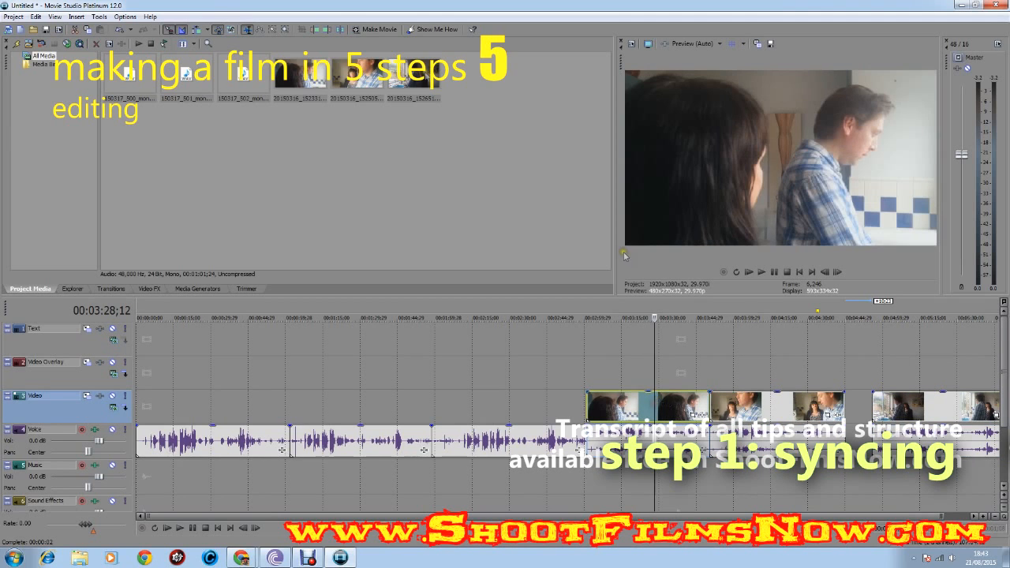
Box-select the third voice recording together with the first two video clips and return to the Normal Edit Tool.
left_click(273, 30)
left_click_drag(775, 365, 472, 474)
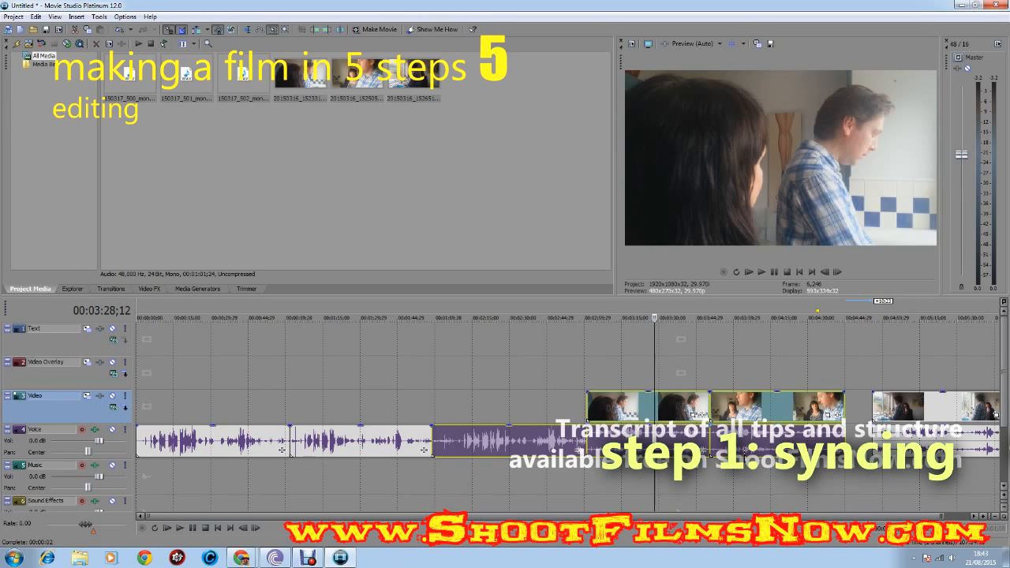
left_click(247, 29)
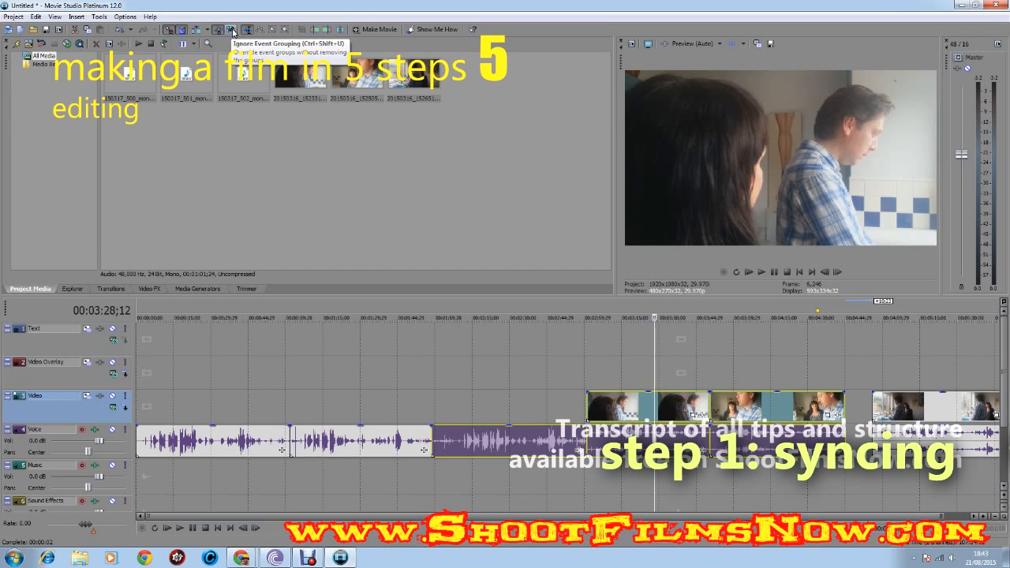
With Ignore Event Grouping temporarily on, move the third video clip's picture about 17 seconds later without its audio.
left_click(232, 30)
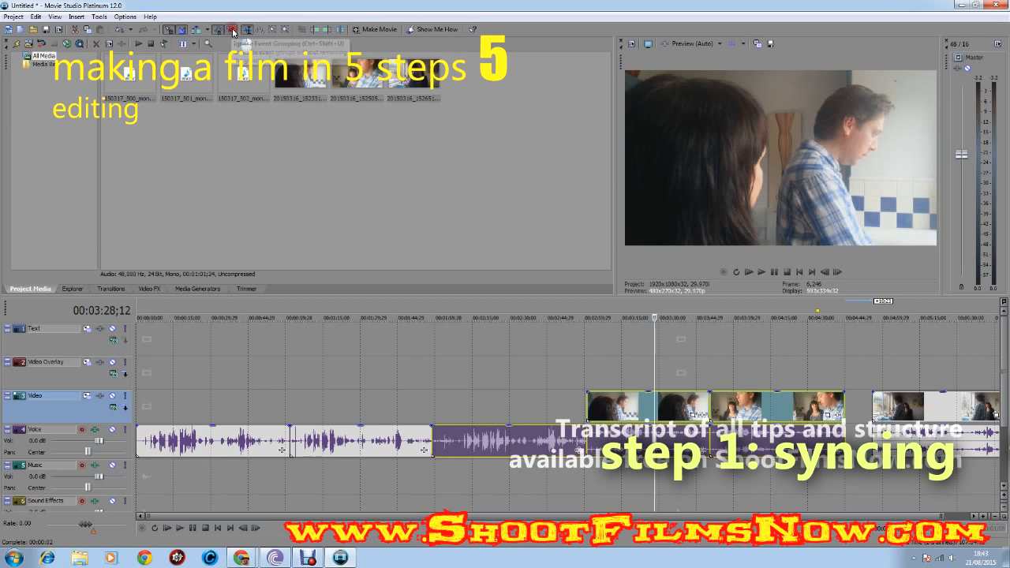
left_click_drag(890, 404, 931, 407)
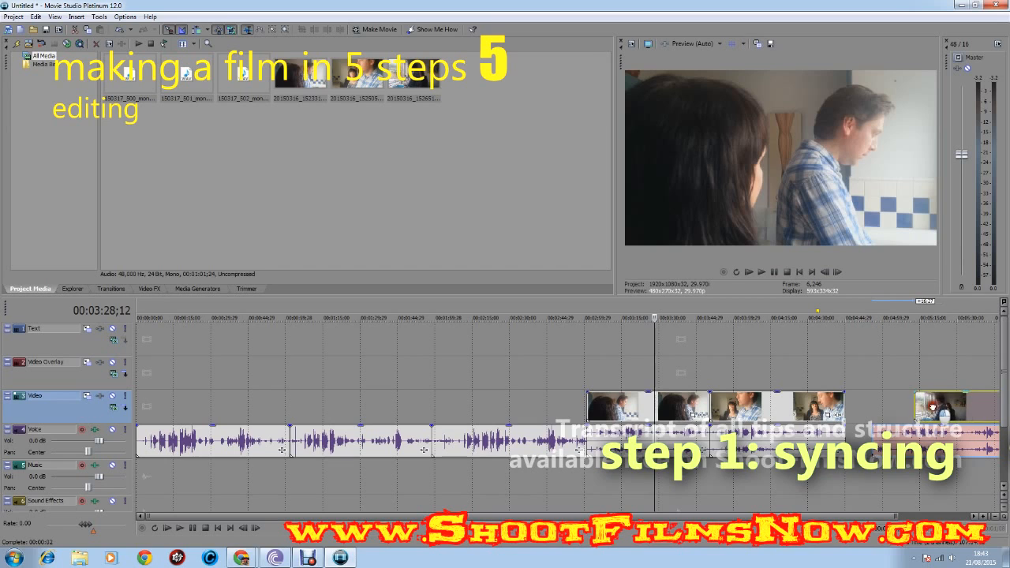
left_click(231, 31)
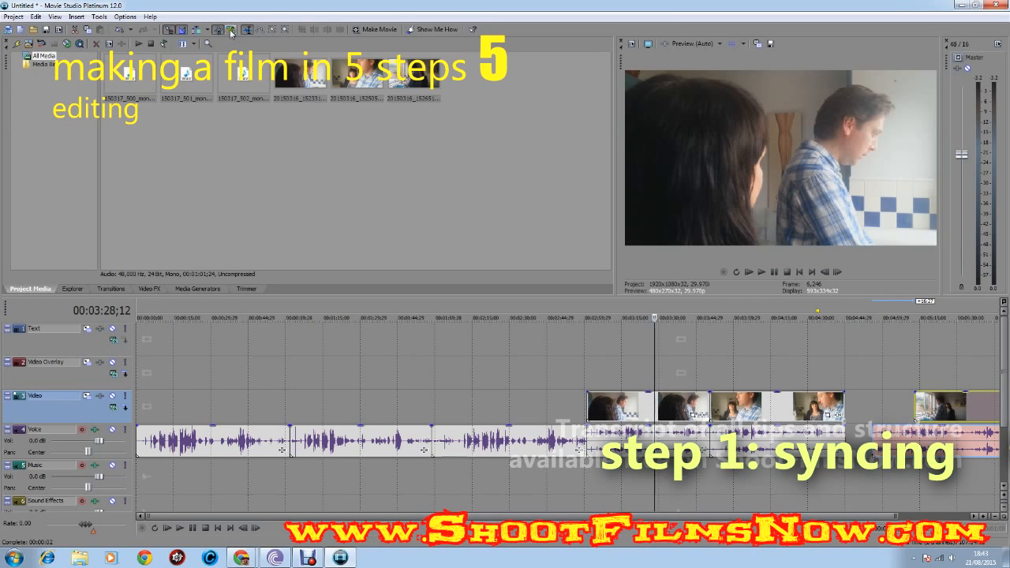
Synchronize the third video clip with its audio using the By Moving option.
right_click(933, 415)
mouse_move(938, 395)
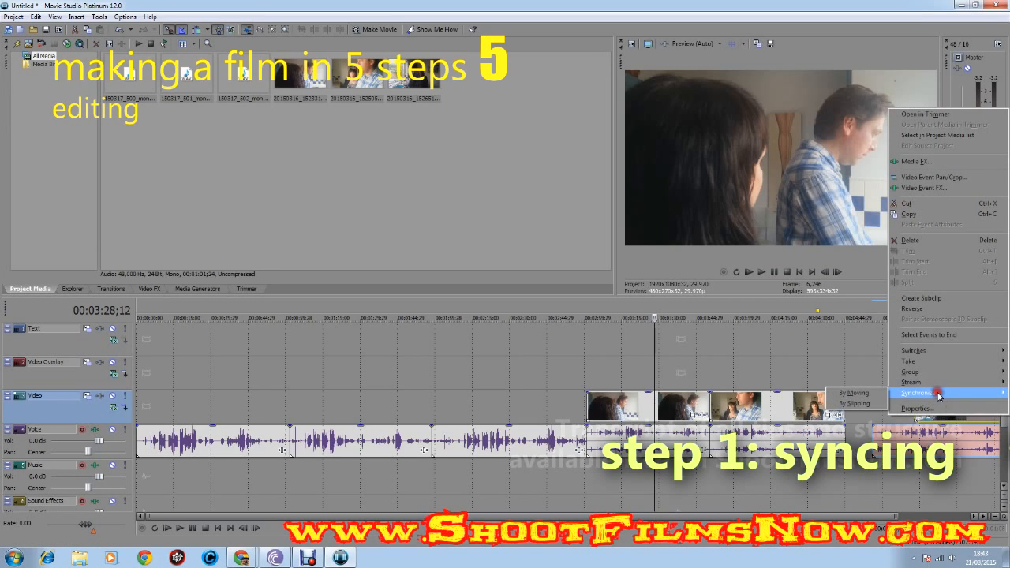
left_click(854, 393)
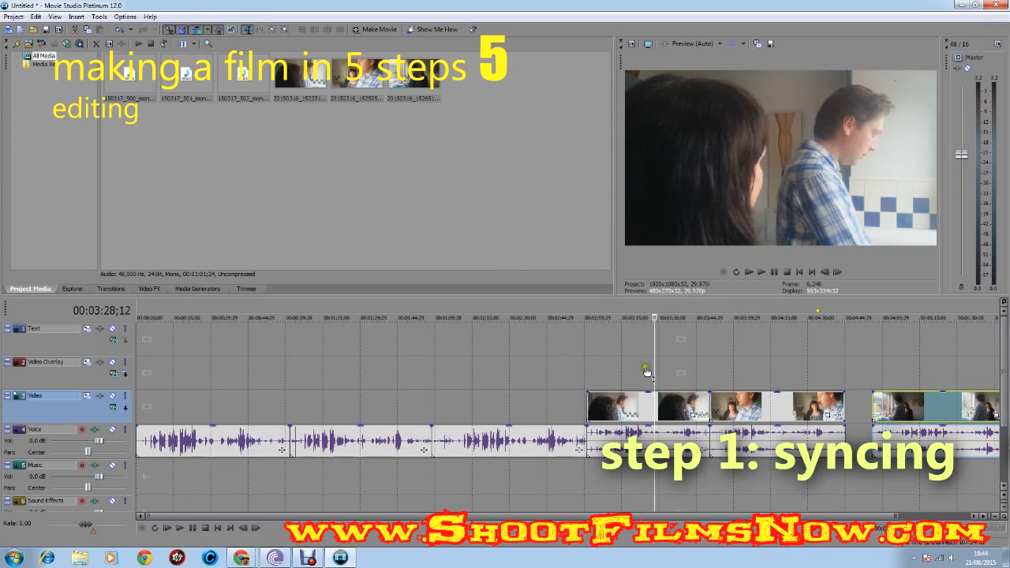
Move the first video clip later along with the clips after it, and try moving it alone to overlap the second clip.
mouse_move(657, 411)
left_mouse_down()
mouse_move(913, 404)
mouse_move(645, 422)
left_mouse_up()
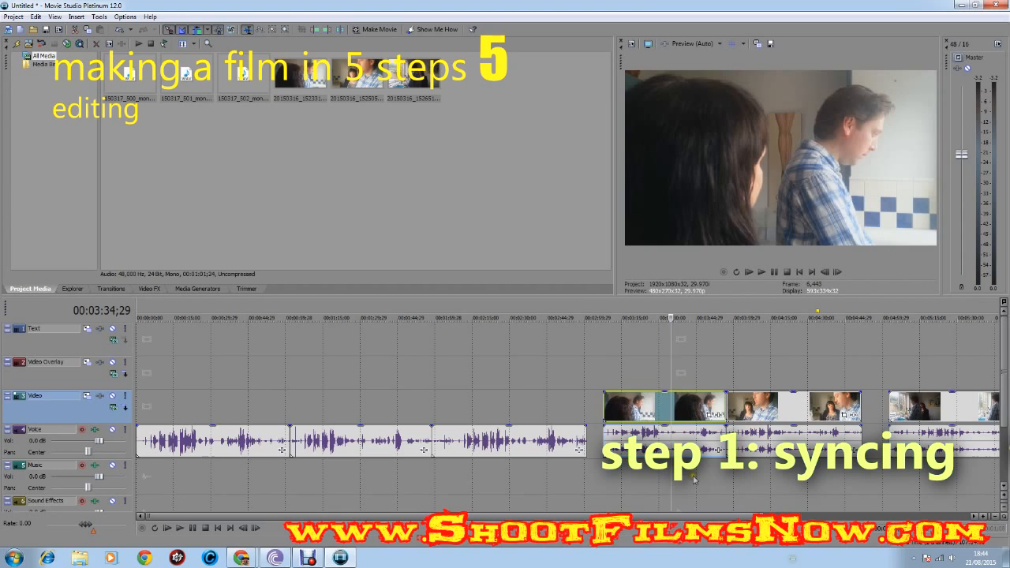
left_click_drag(647, 405, 670, 408)
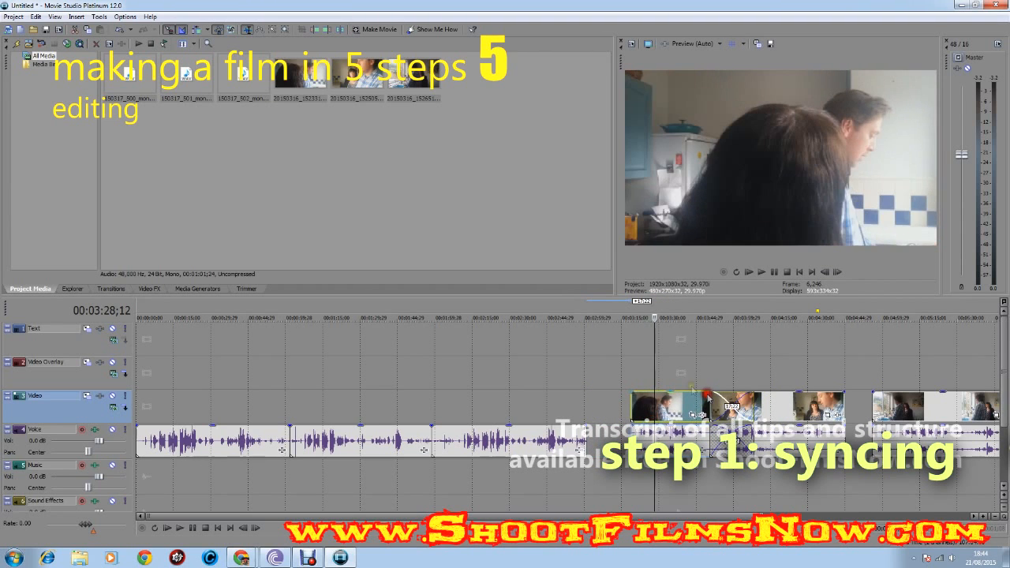
Mark a time selection from the end of the first video clip into the second clip, and reposition the cursor.
left_click_drag(690, 365, 781, 364)
left_click(799, 363)
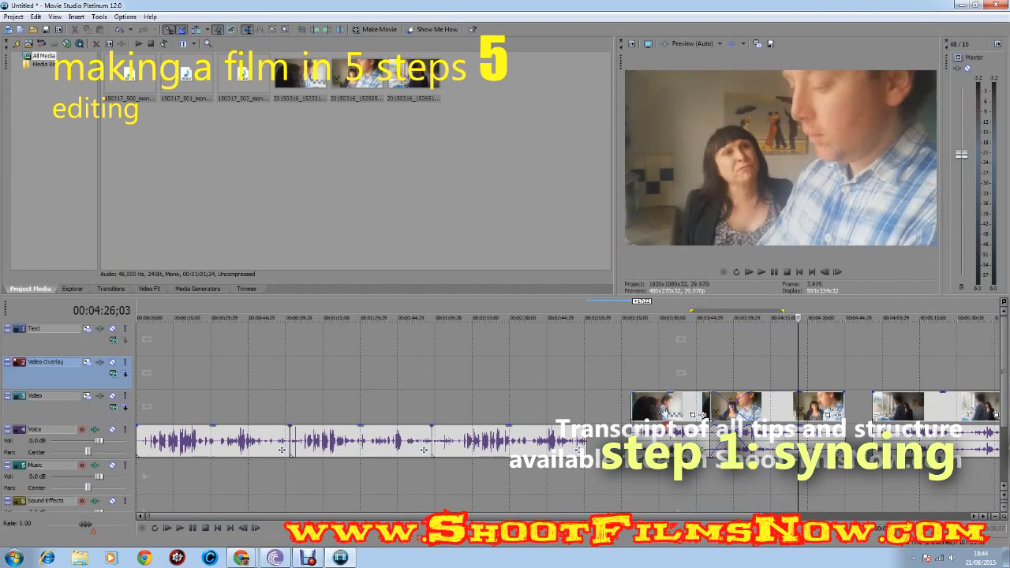
left_click(665, 368)
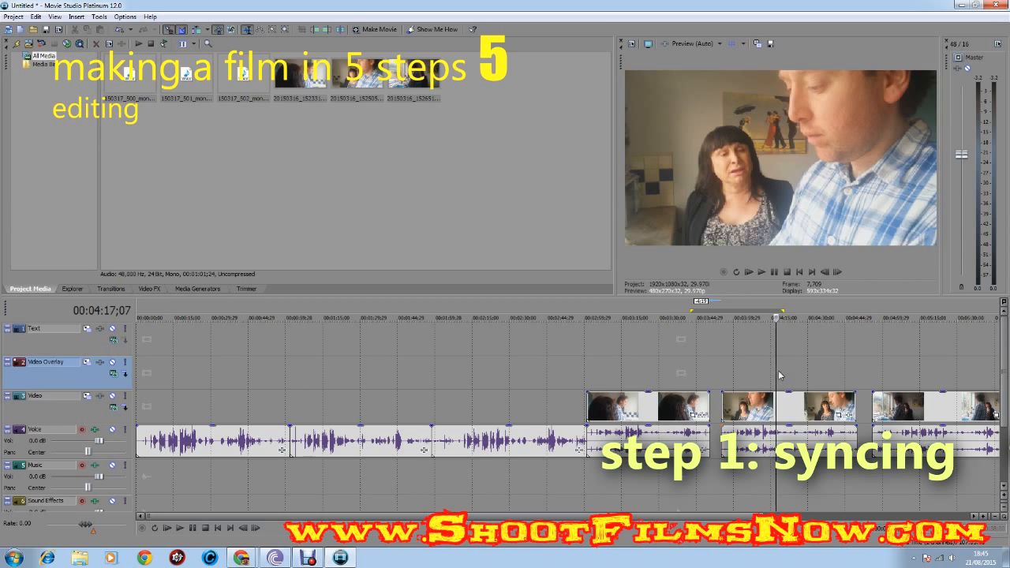
Try extending the third video clip and its linked audio by the end edge and trimming it back.
left_click(812, 414)
scroll(806, 415, "down", 1)
left_click(735, 410)
left_click_drag(792, 404, 791, 425)
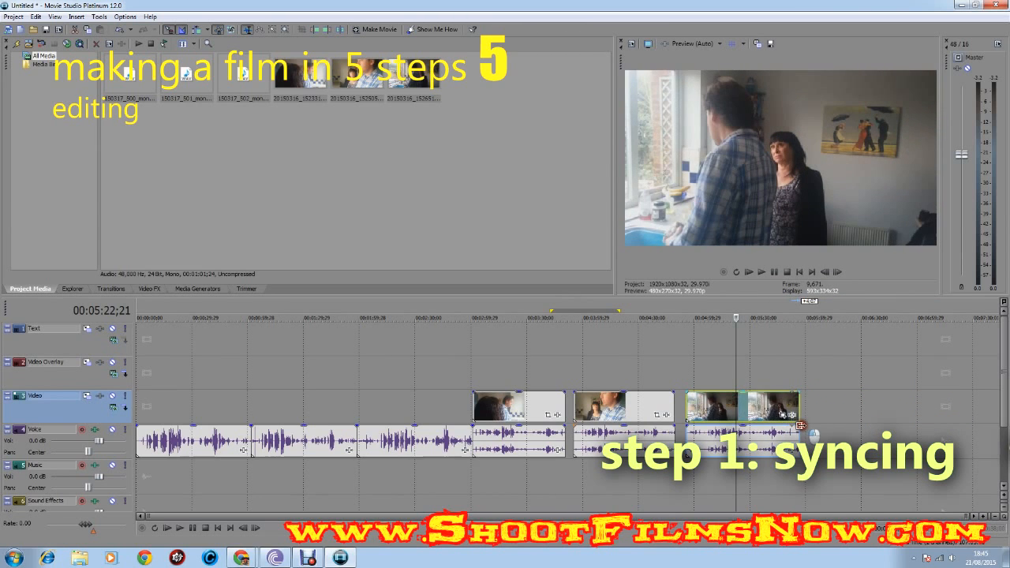
left_click(731, 406)
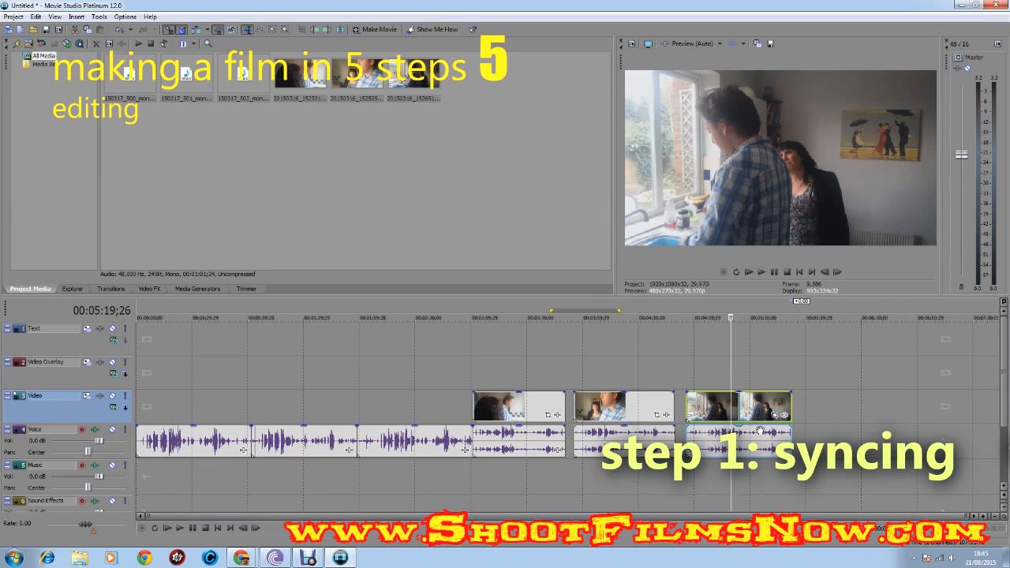
Move the third voice recording later along the timeline toward the video clips.
left_click(408, 441)
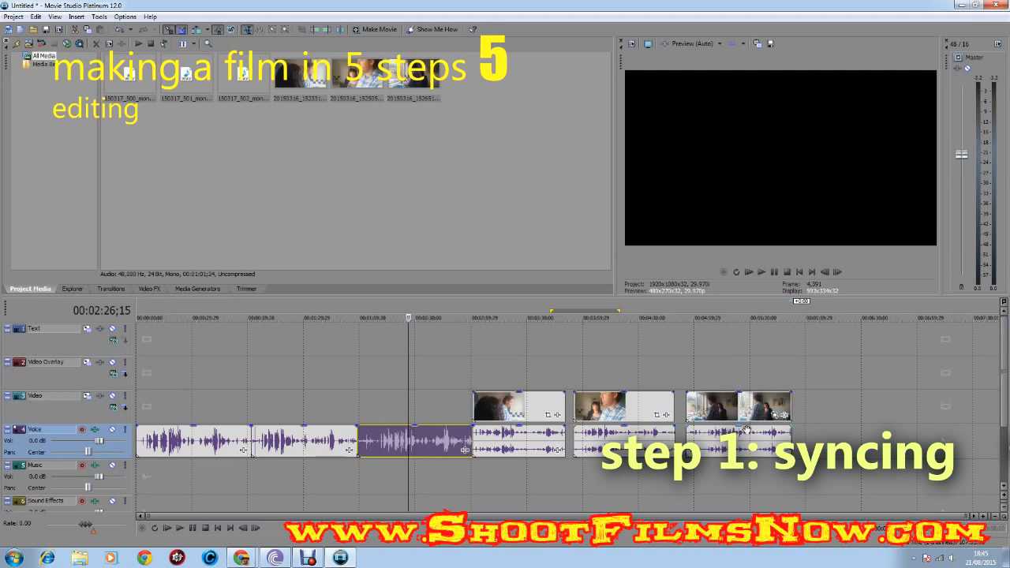
left_click_drag(421, 440, 446, 443)
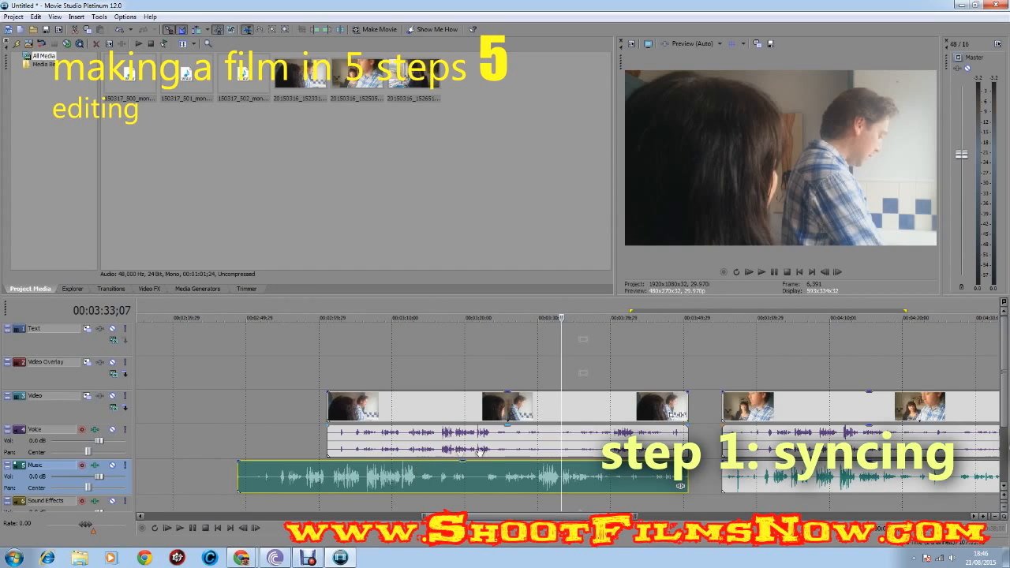
Shift the first video clip and its camera audio about 10 seconds earlier to match the recording's waveform on the Music track.
left_click(483, 448)
left_click_drag(500, 445, 427, 452)
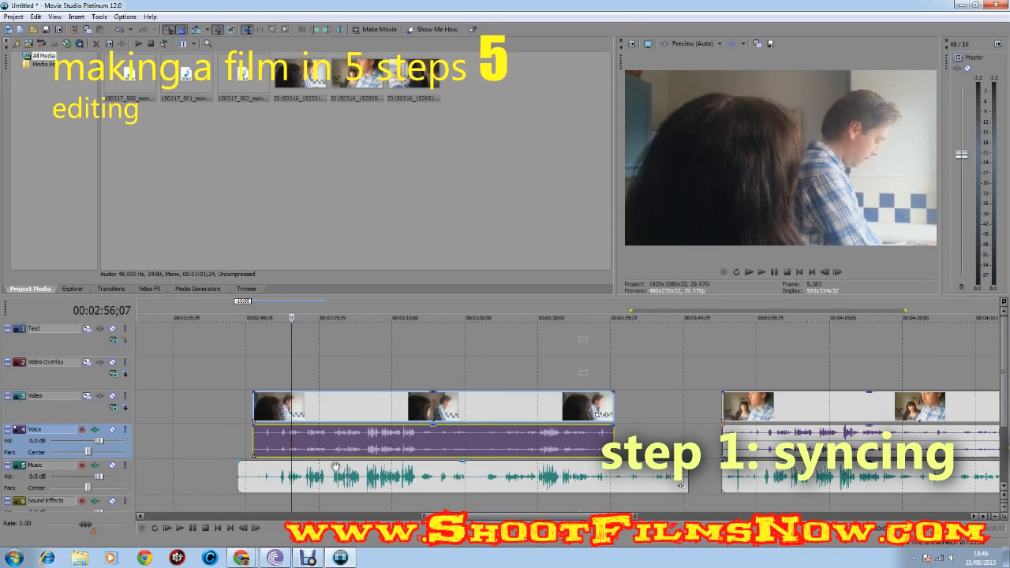
Compare the start of the first clip's camera audio with the recording on the Music track at close range.
left_click(308, 447)
scroll(319, 448, "up", 3)
left_click(466, 456)
scroll(552, 450, "up", 3)
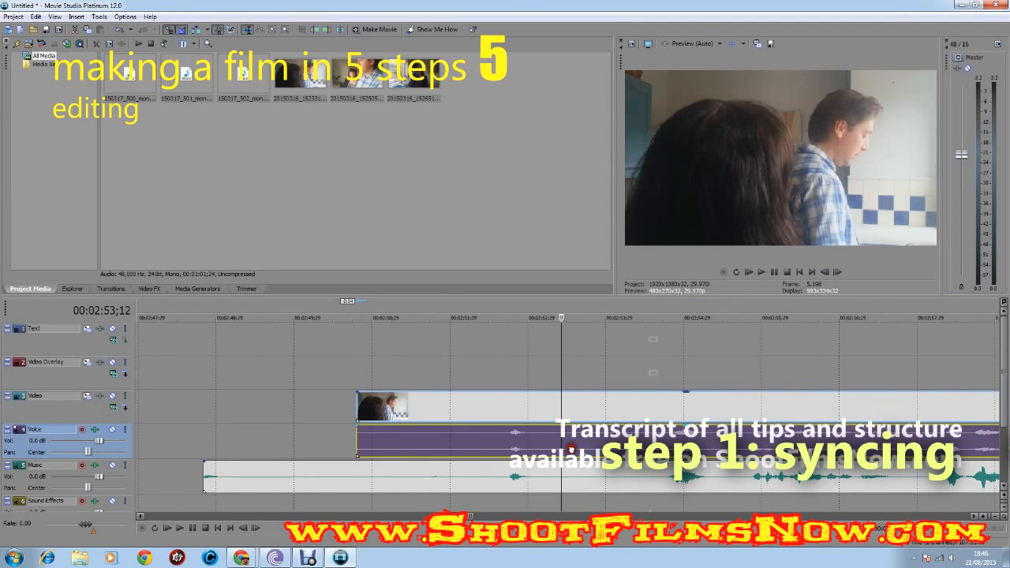
scroll(570, 448, "down", 6)
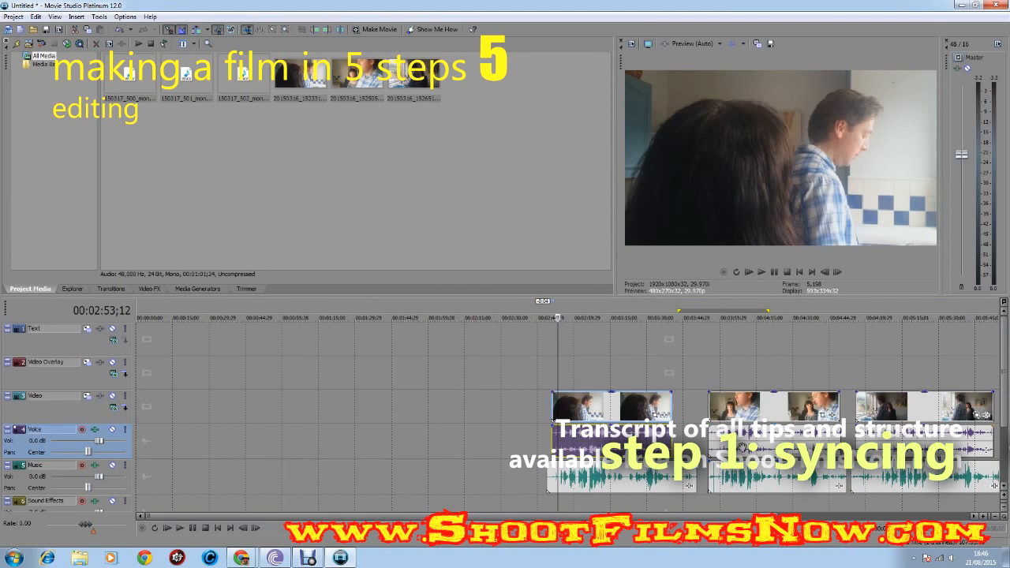
Shift the second video clip and its camera audio slightly earlier to match the second recording's waveform on the Music track.
left_click(758, 446)
scroll(750, 446, "up", 3)
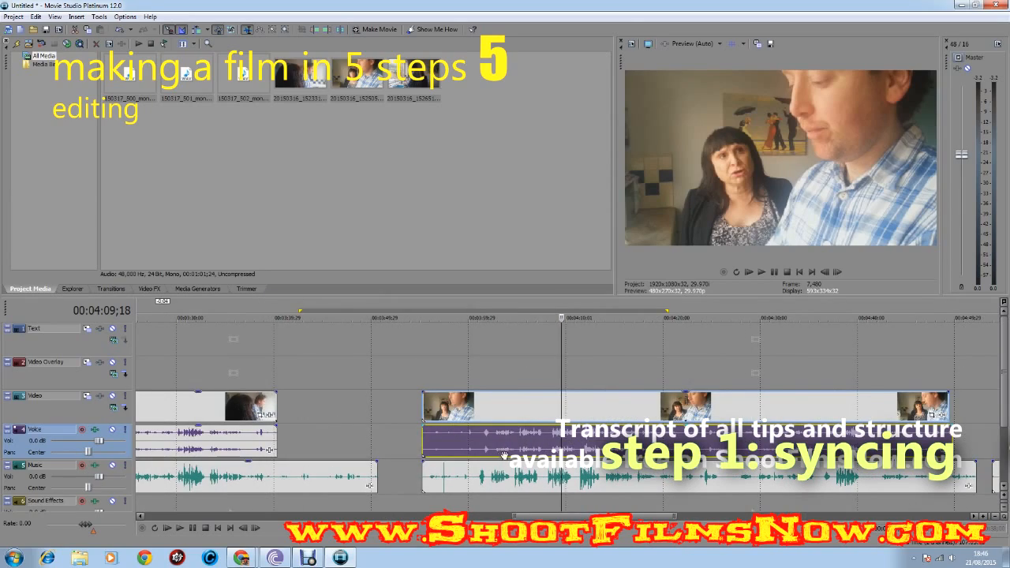
left_click_drag(488, 436, 209, 436)
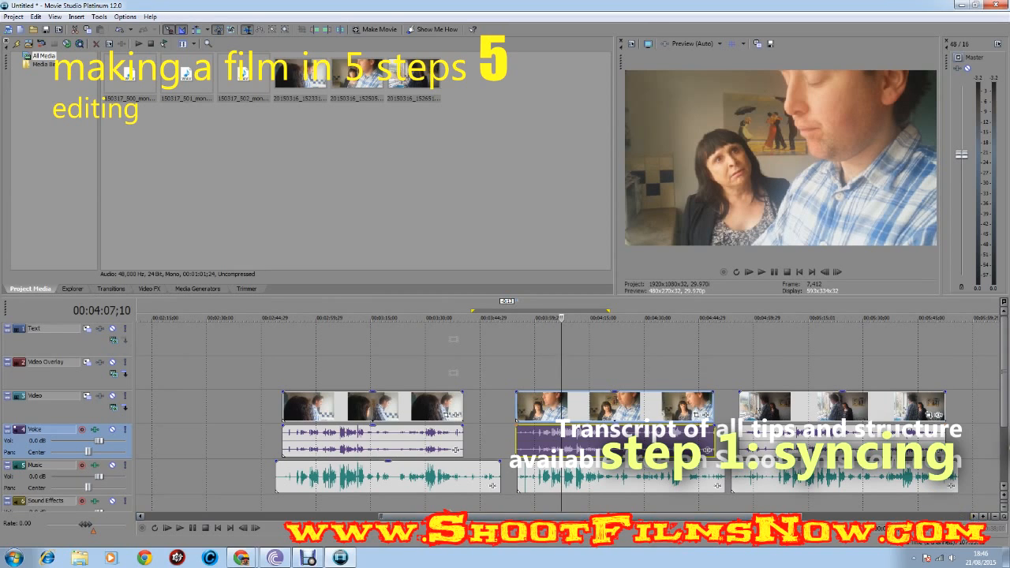
Nudge the third recording on the Music track slightly later so its waveform matches the third clip's camera audio.
left_click_drag(802, 517, 781, 550)
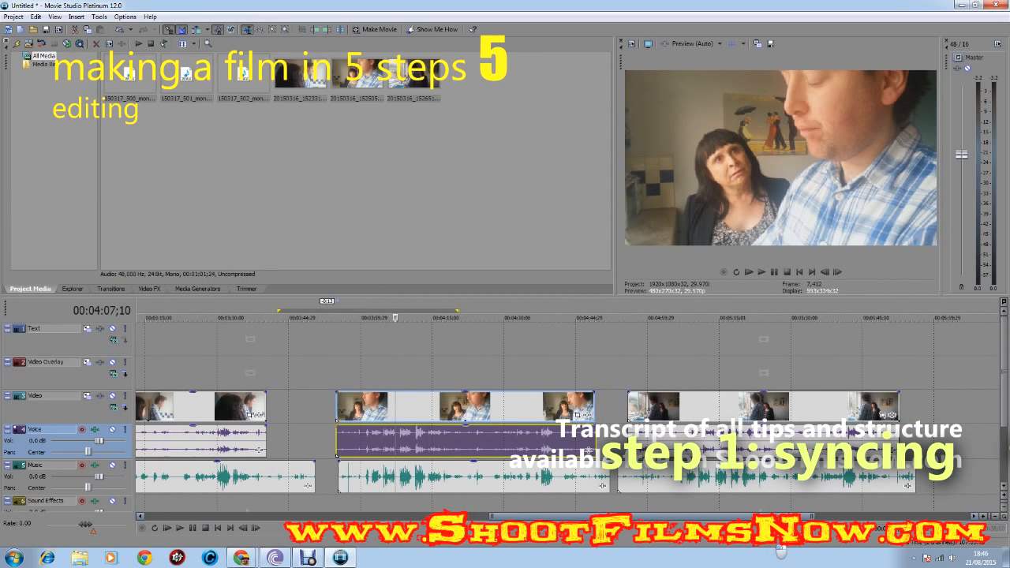
left_click(785, 477)
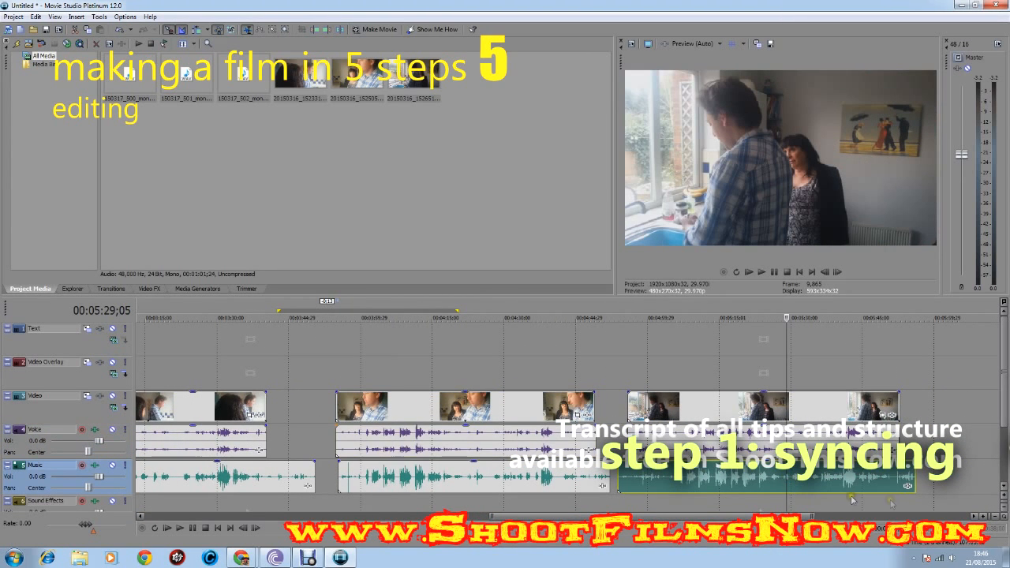
scroll(852, 499, "up", 5)
left_click_drag(724, 482, 721, 483)
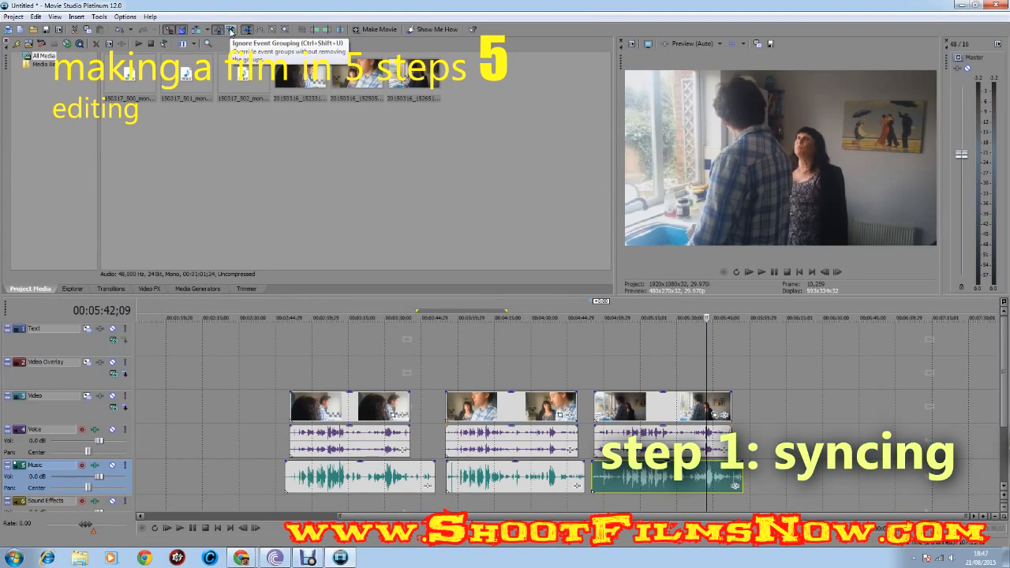
Turn on Ignore Event Grouping and delete the camera audio of all three clips from the Voice track.
left_click(230, 29)
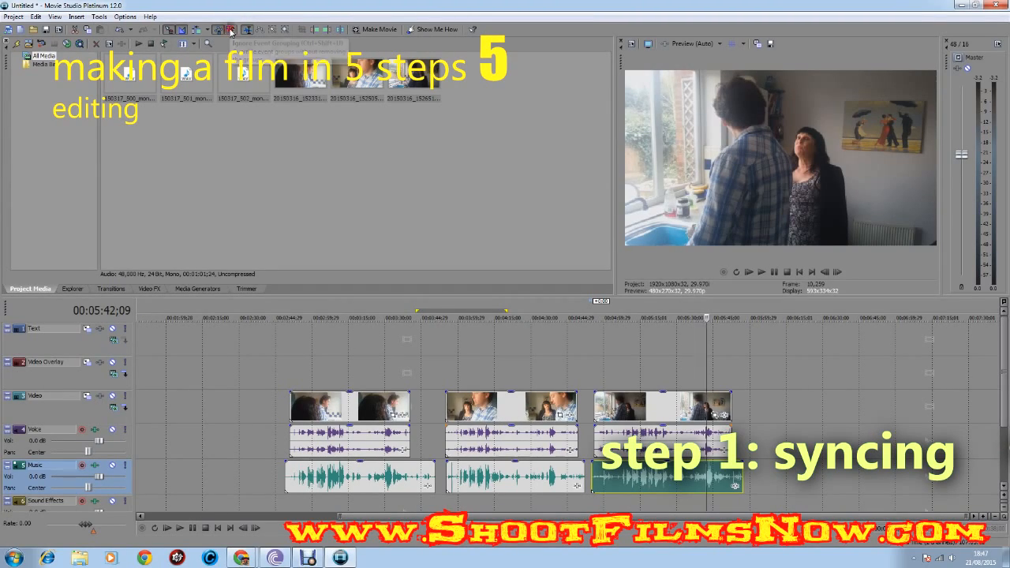
left_click(656, 434)
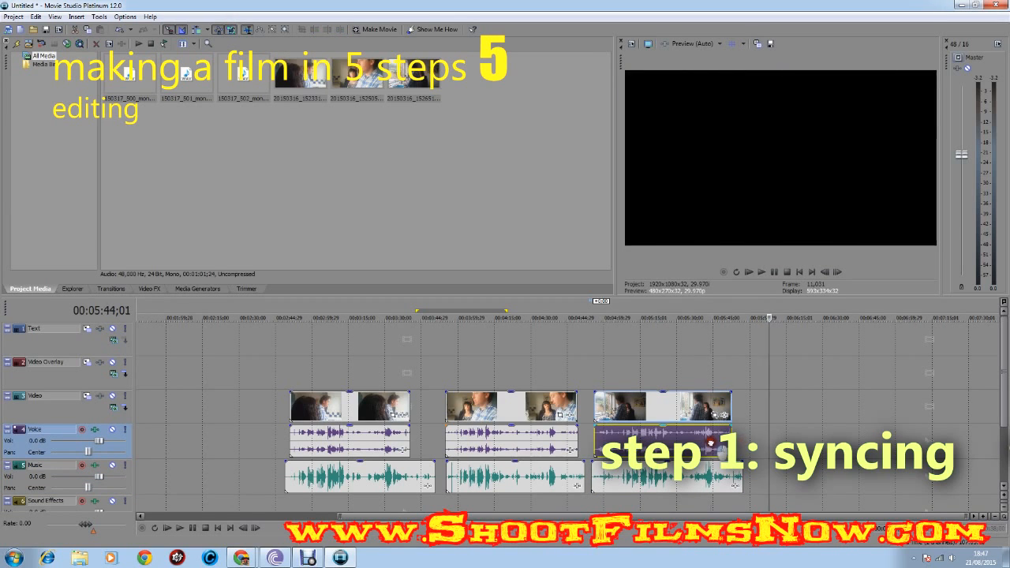
left_click(711, 443)
key("Delete")
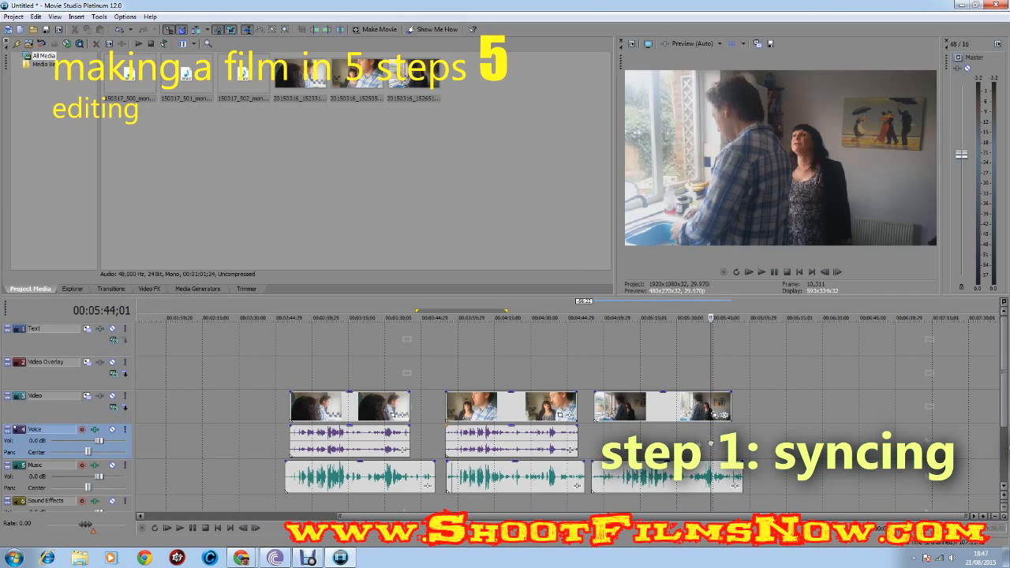
left_click(510, 433)
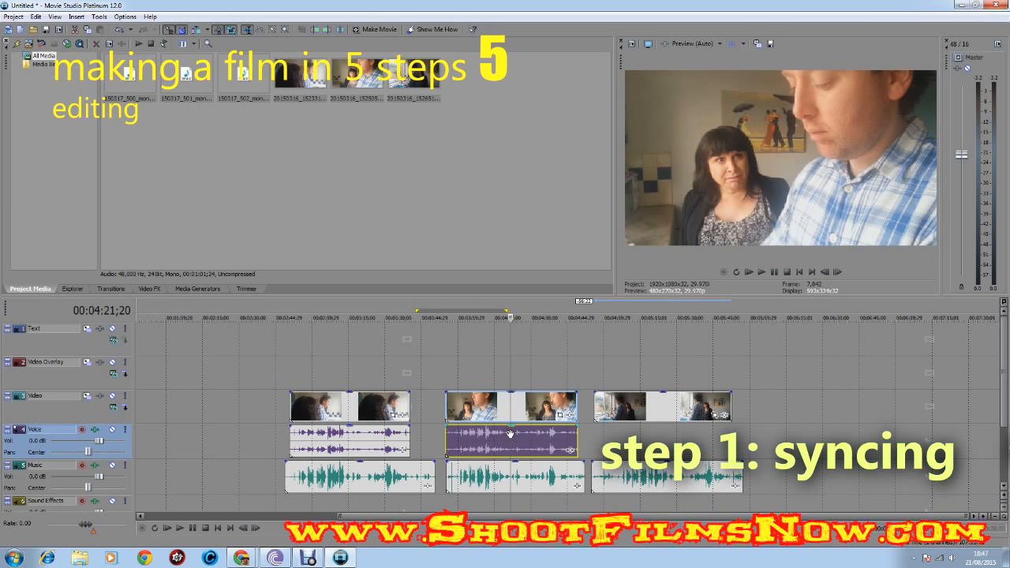
key("Delete")
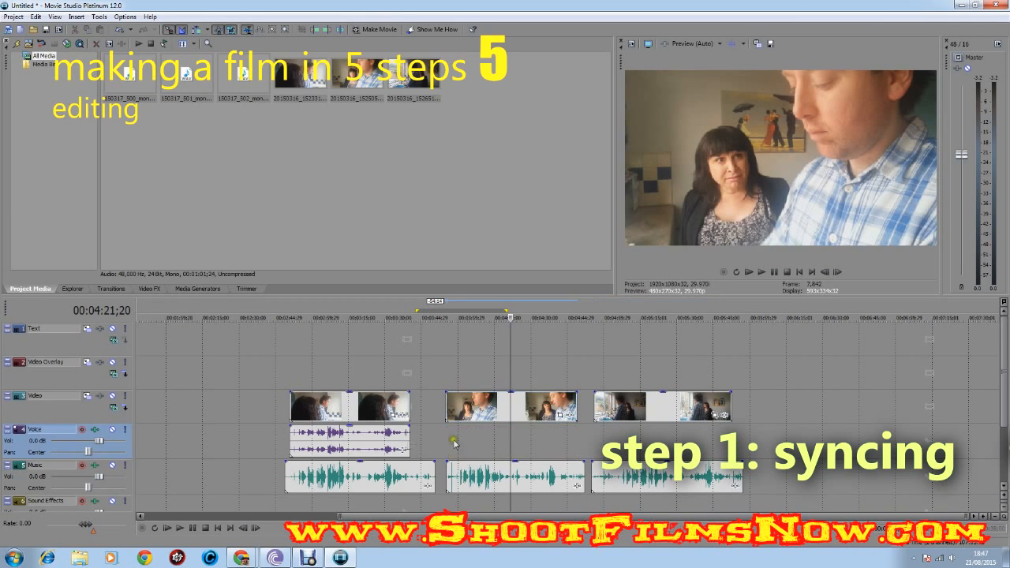
left_click(376, 442)
key("Delete")
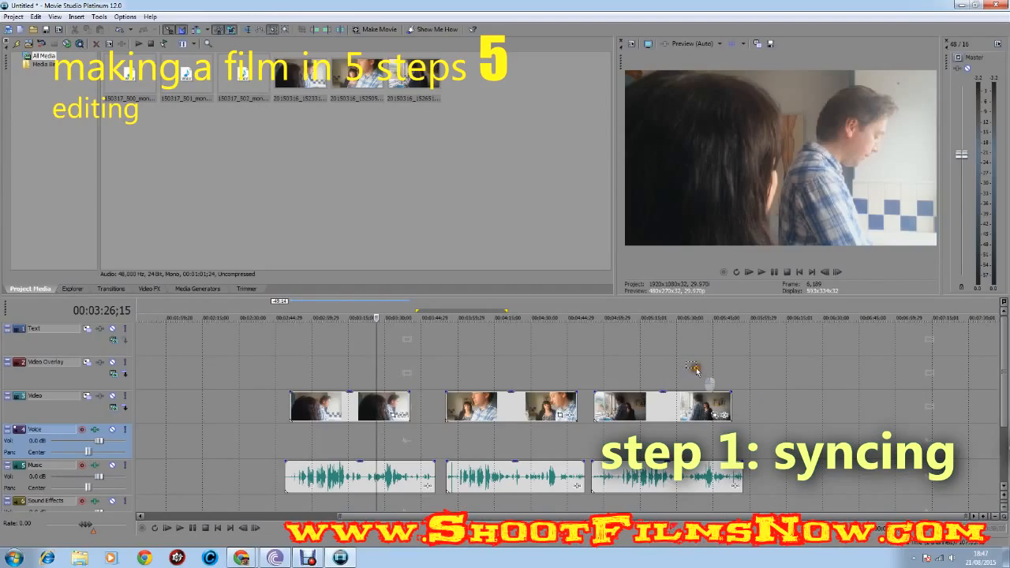
Group the third video clip with its recording on the Music track.
left_click_drag(696, 369, 642, 482)
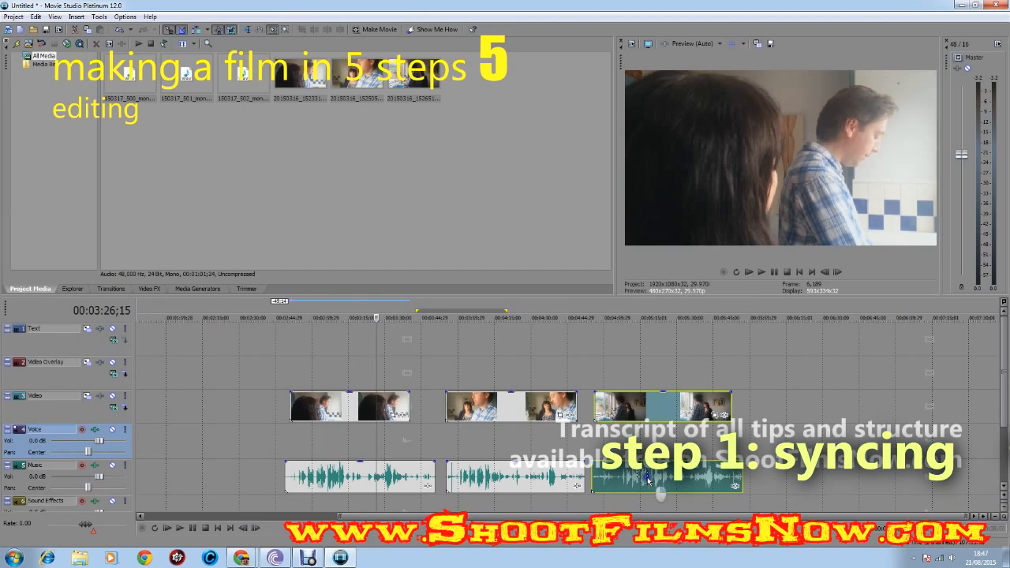
right_click(647, 481)
mouse_move(689, 423)
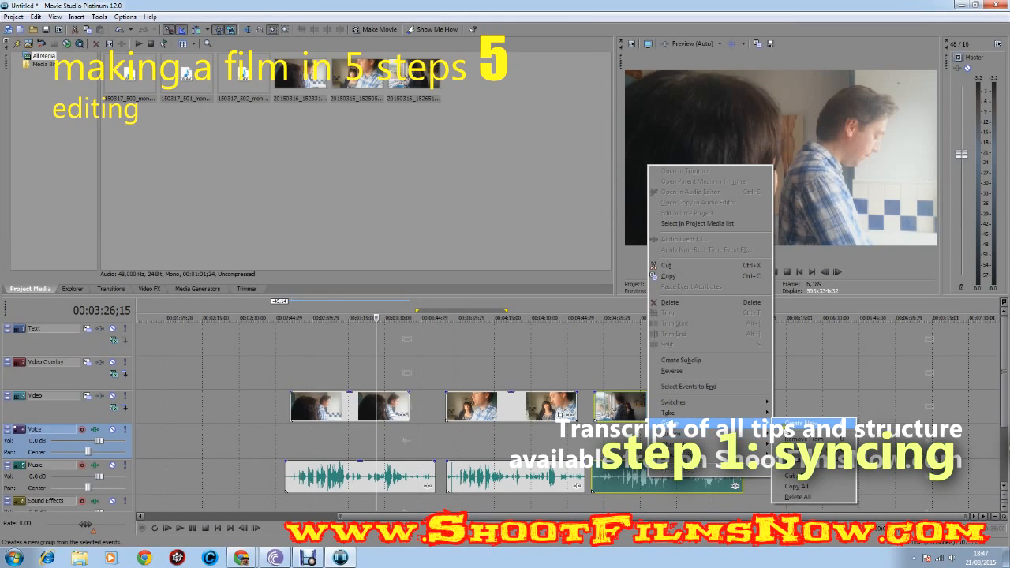
left_click(811, 423)
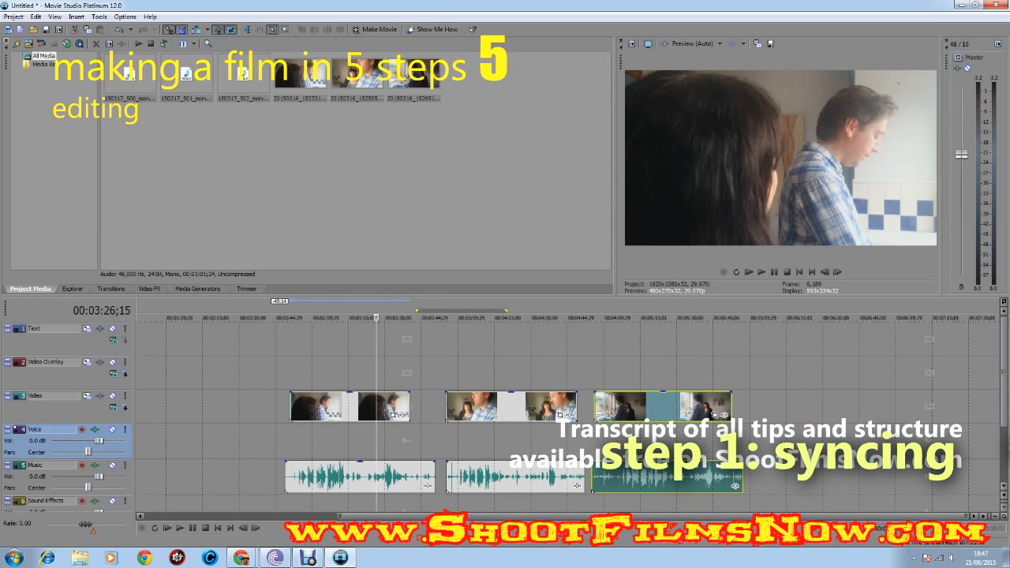
Group the second video clip with its recording on the Music track.
left_click(480, 404)
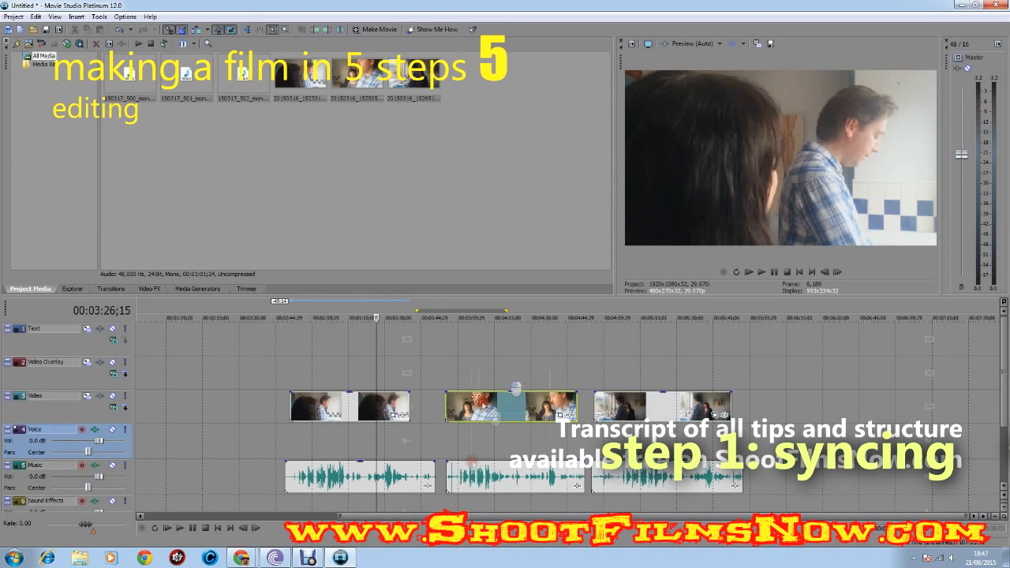
left_click(477, 478, "ctrl")
right_click(521, 477)
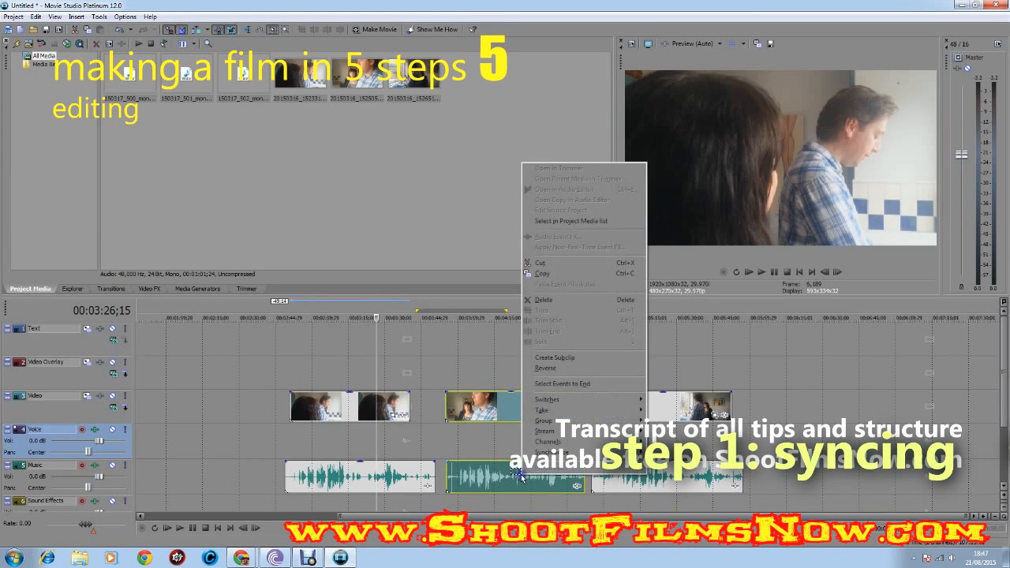
left_click(590, 423)
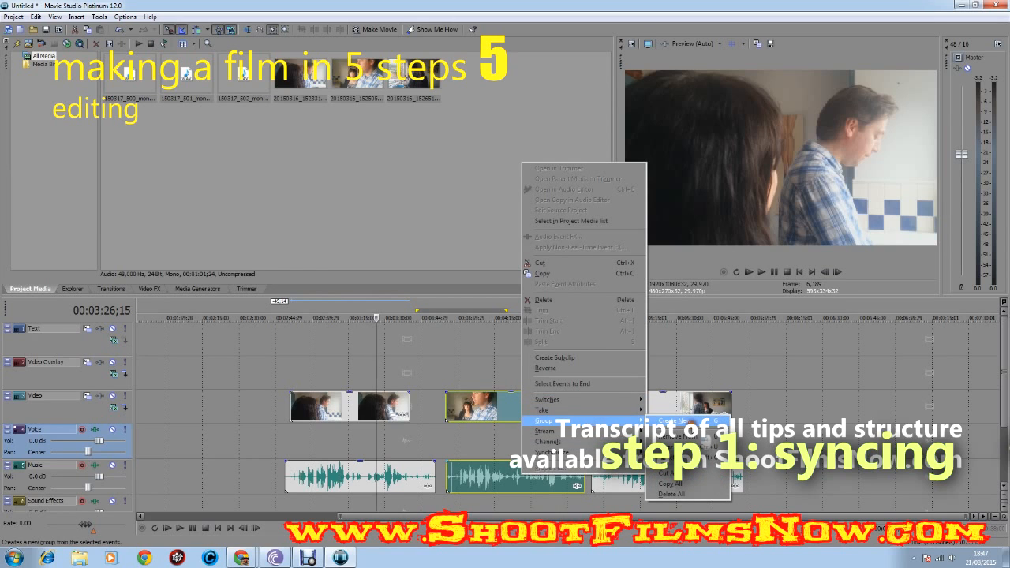
left_click(683, 421)
Group the first video clip with its recording on the Music track.
left_click(385, 376)
left_click(316, 482)
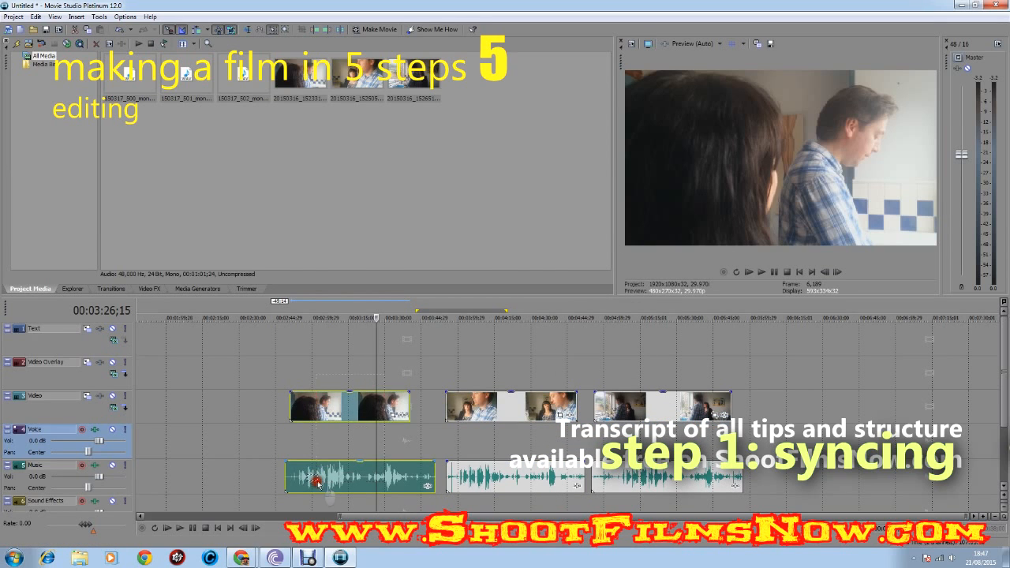
right_click(353, 416)
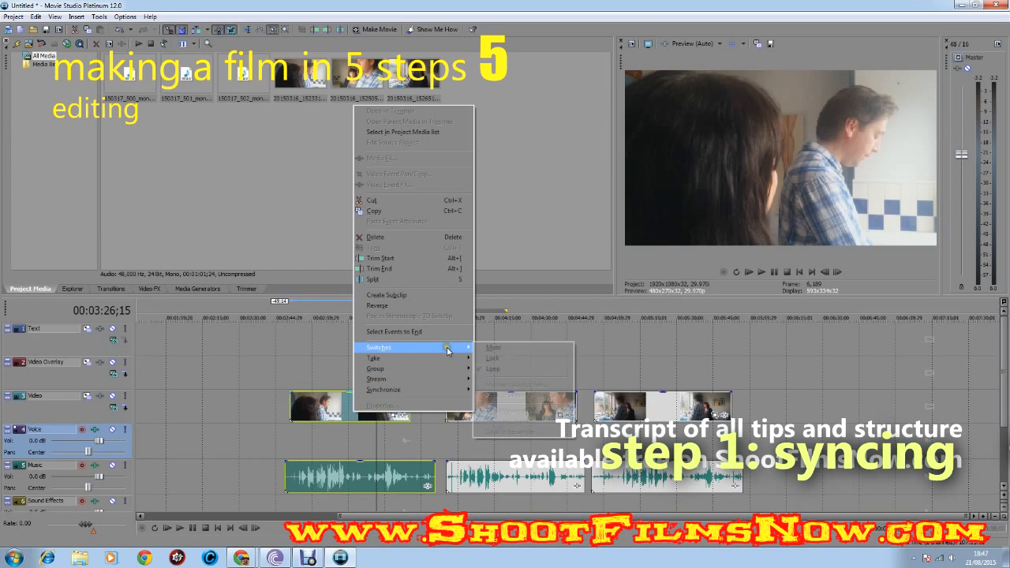
mouse_move(444, 370)
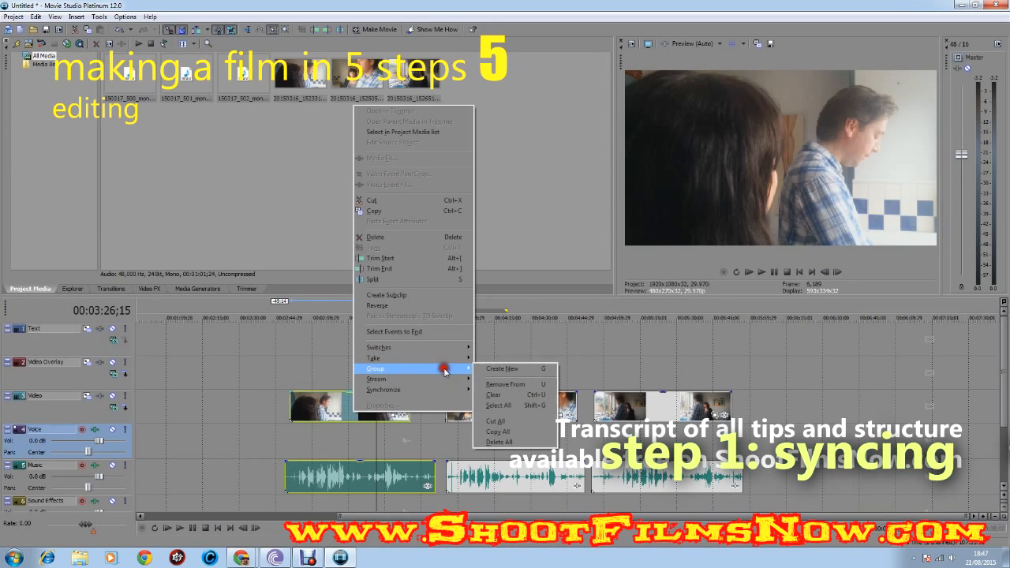
left_click(545, 370)
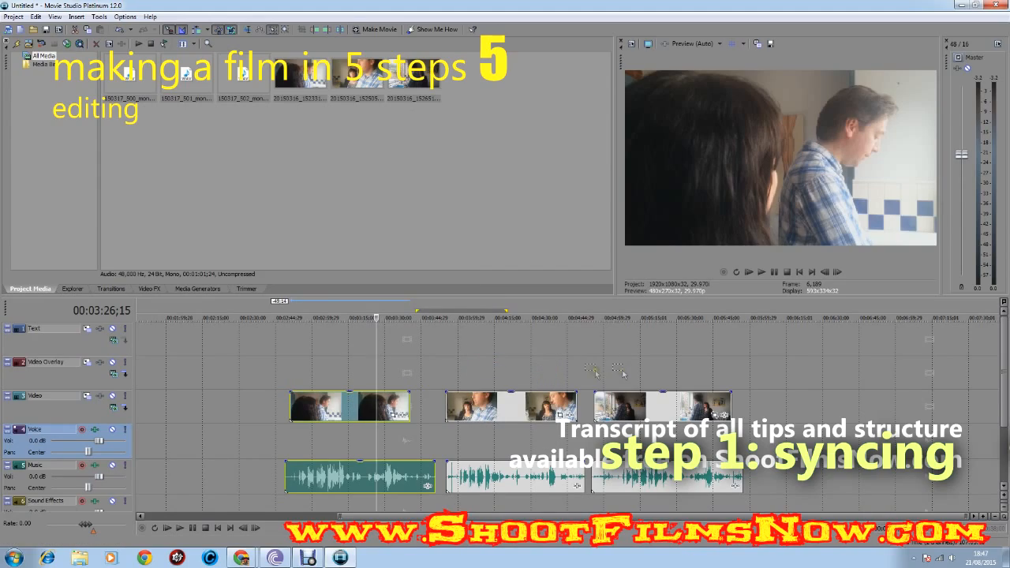
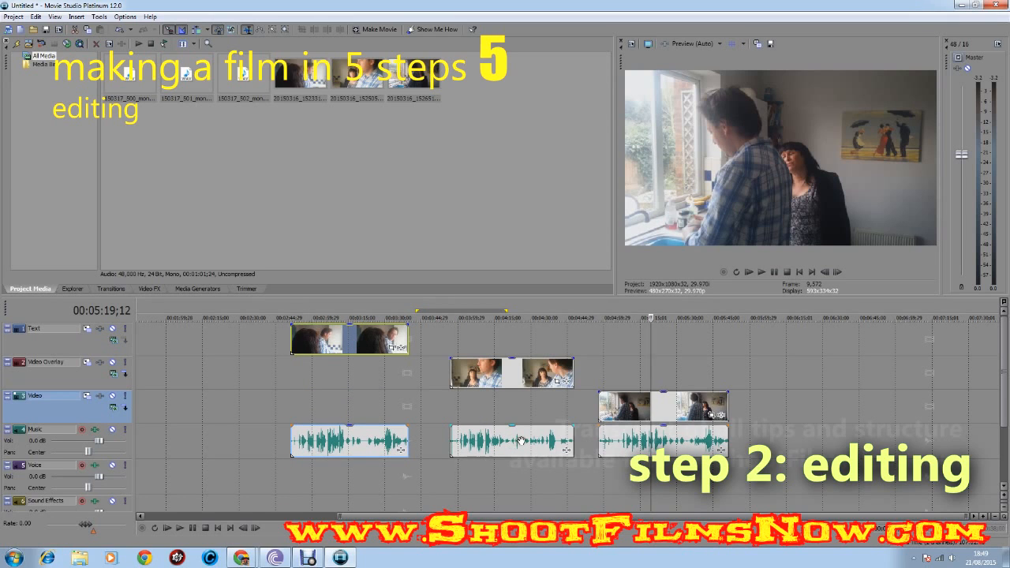
Put the third clip's audio on the Sound Effects track and the second's on Voice, and stack both clips under the first, aligned at its start.
left_click_drag(623, 437, 621, 505)
left_click_drag(537, 439, 539, 474)
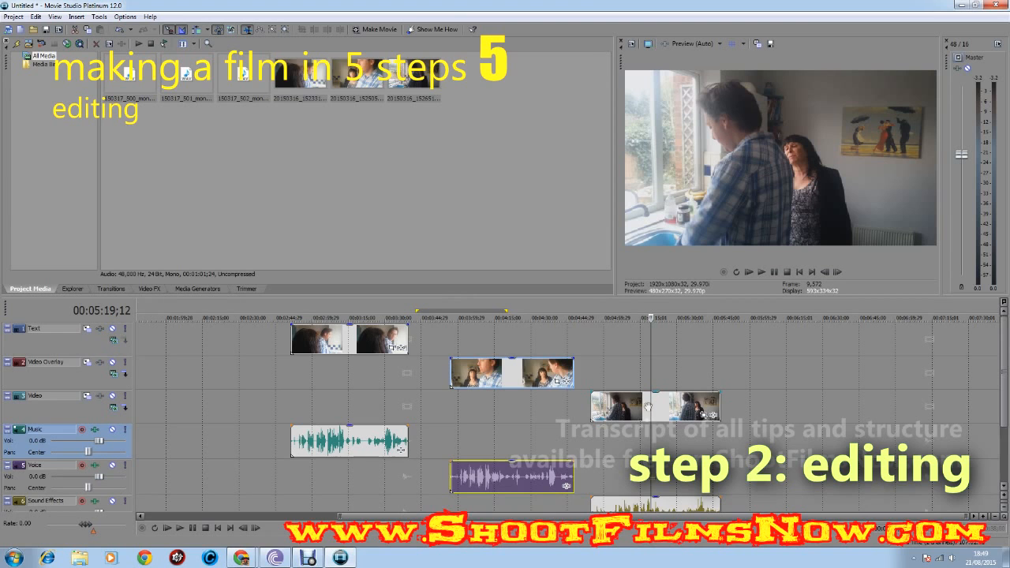
left_click_drag(547, 374, 388, 375)
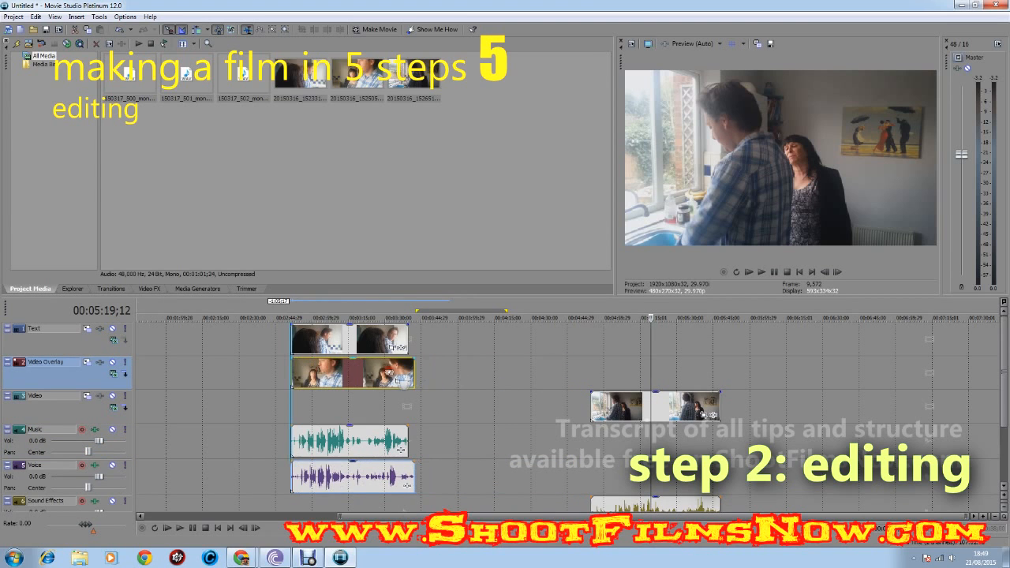
left_click_drag(612, 406, 315, 417)
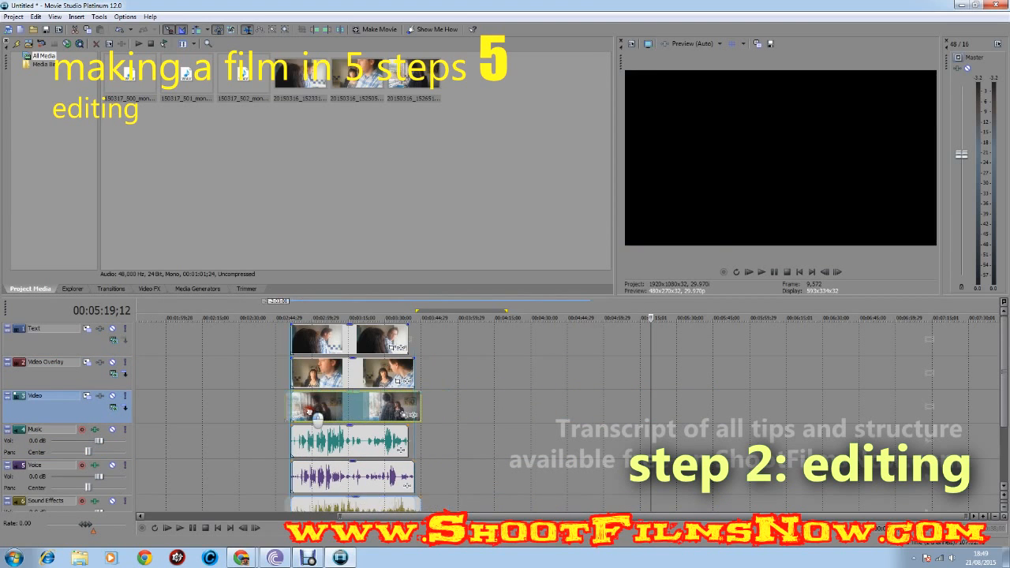
Solo the Sound Effects track and play the third take's audio from 00:03:01;13 to hear the line spoken there.
left_click_drag(1005, 341, 998, 389)
left_click(311, 479)
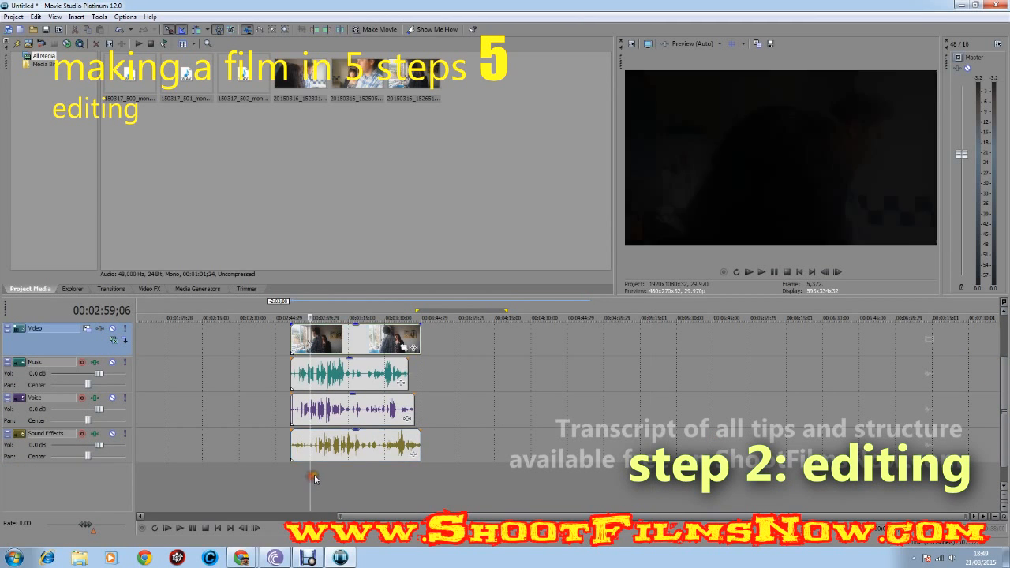
scroll(314, 474, "up", 4)
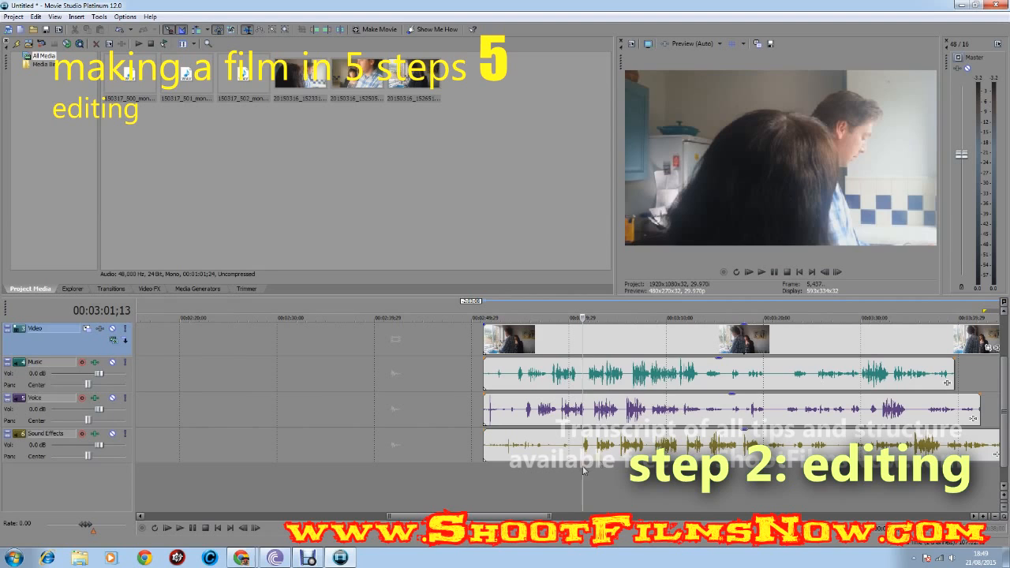
left_click(125, 434)
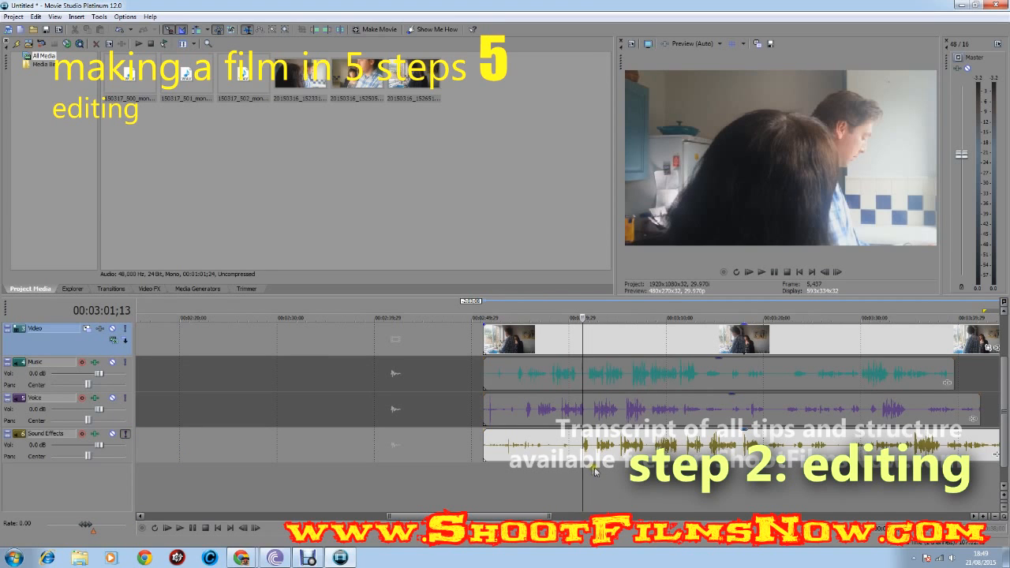
key("space")
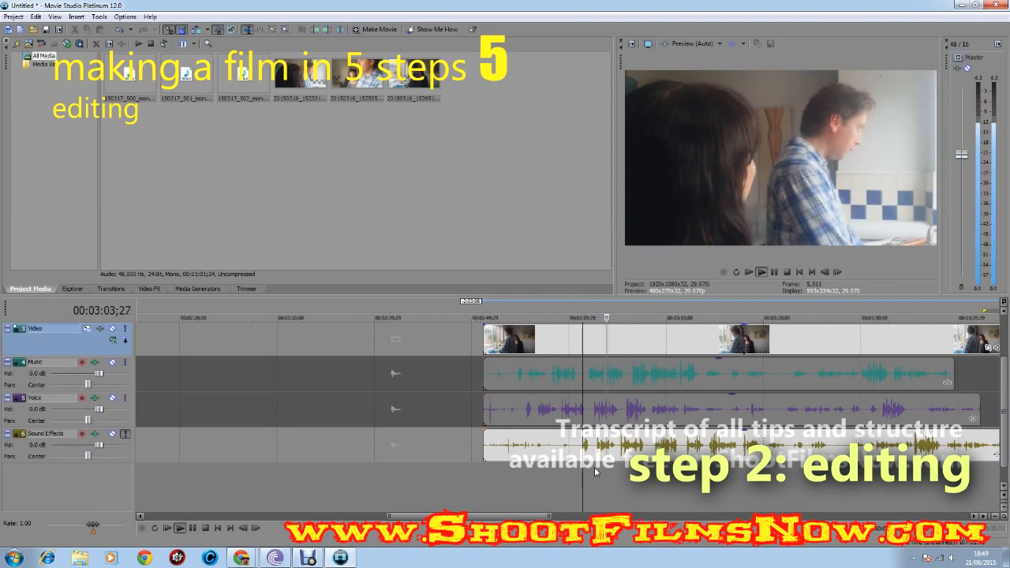
left_click(560, 467)
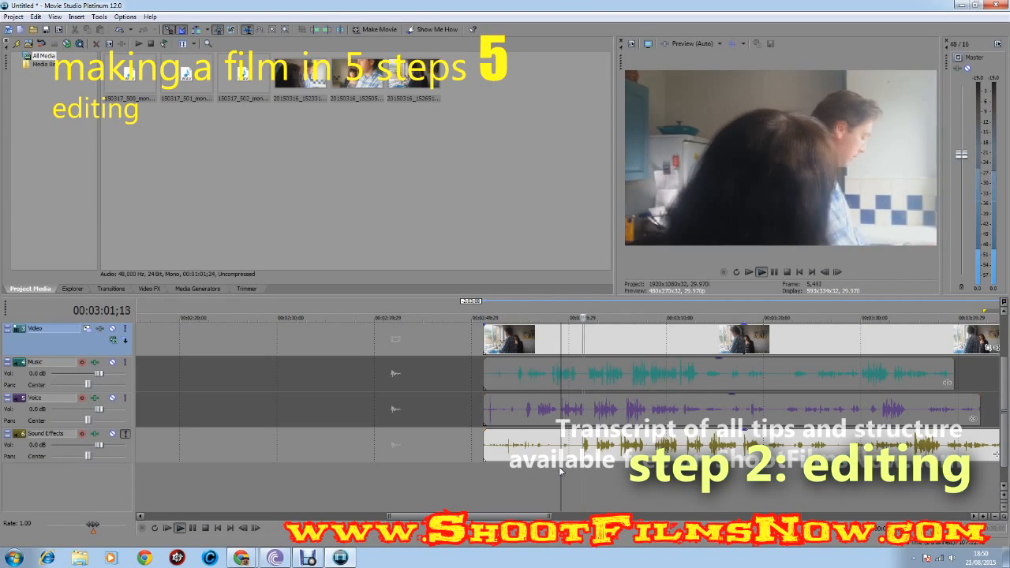
left_click(582, 468)
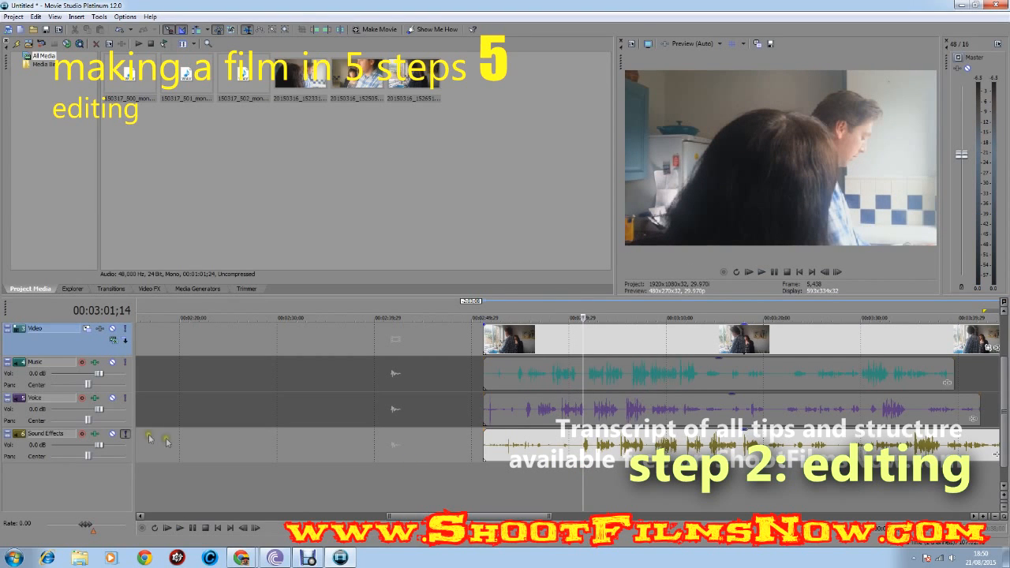
Solo the Voice track, play the second take's audio from 00:02:55;11 and shift it about 6 seconds later to align its line.
left_click(124, 434)
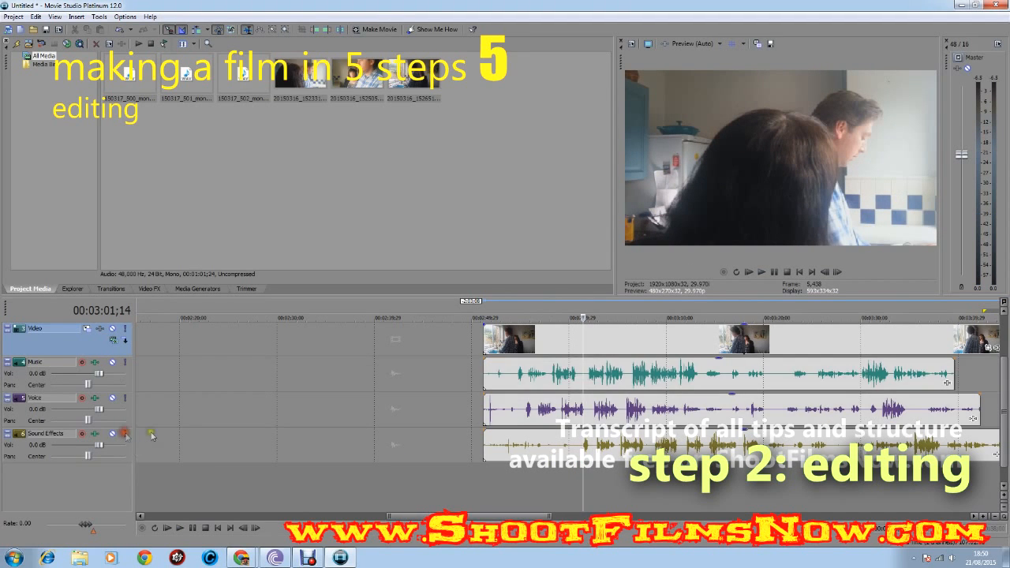
left_click(124, 399)
left_click(526, 416)
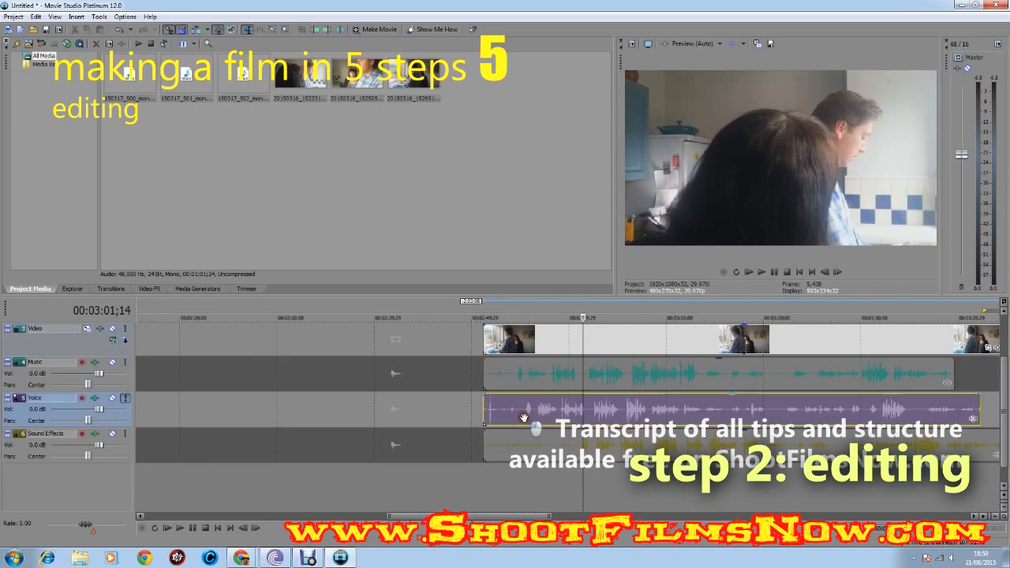
key("space")
left_click_drag(546, 409, 606, 415)
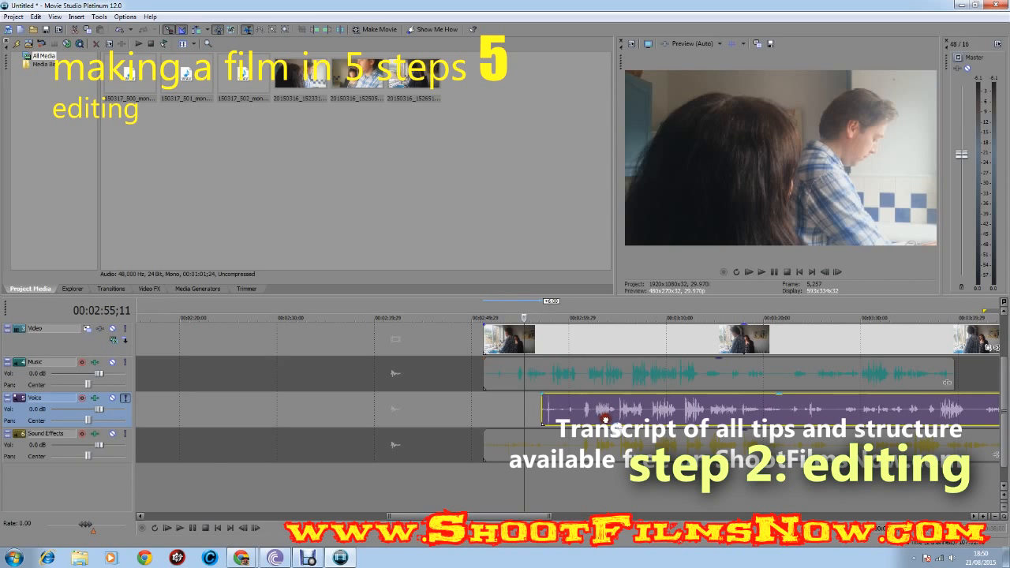
Solo the Music track, play the first take's audio near its start and shift it later to align the same line with the other takes.
left_click(124, 399)
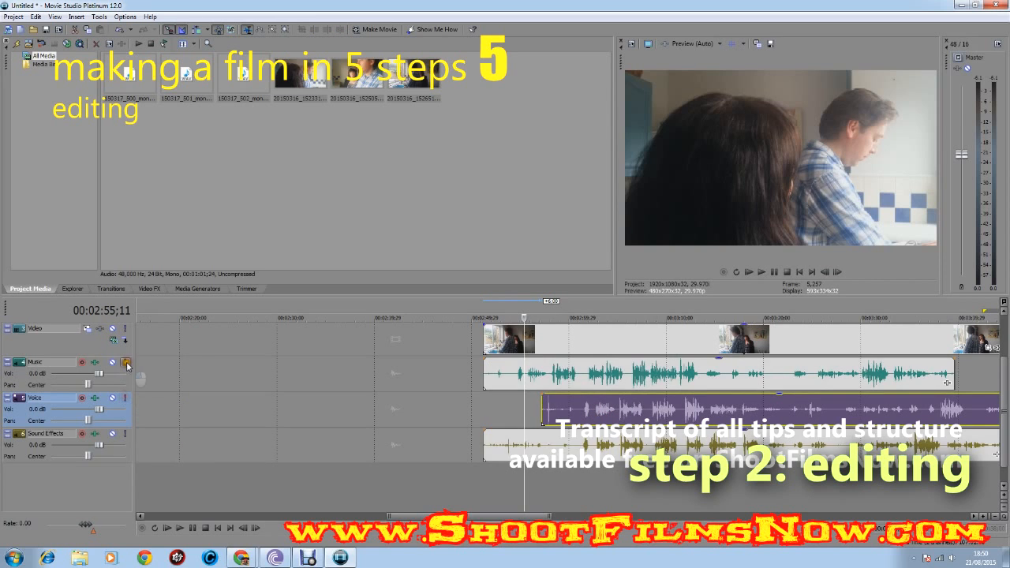
left_click(125, 363)
left_click(514, 384)
key("space")
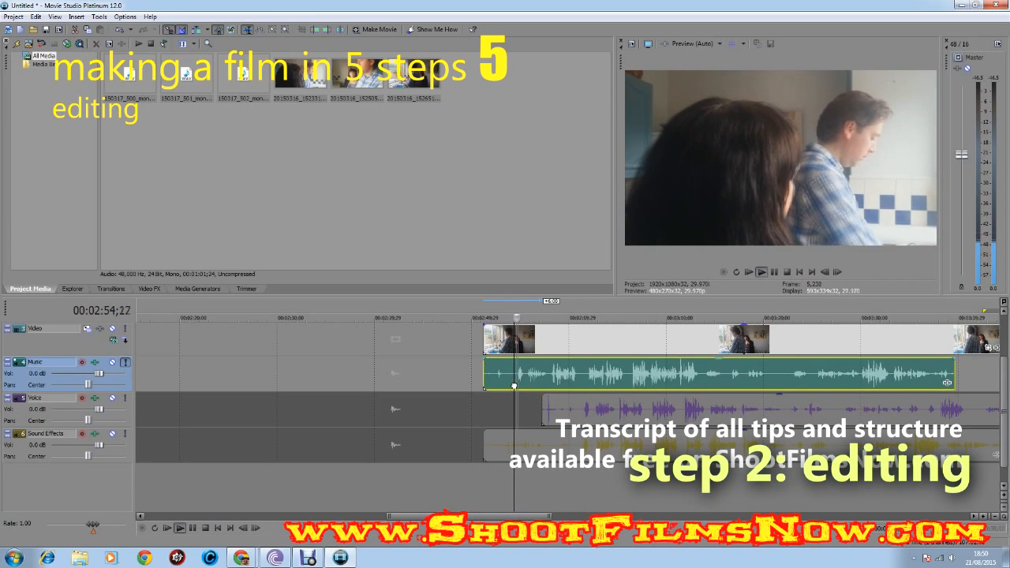
left_click_drag(557, 385, 628, 387)
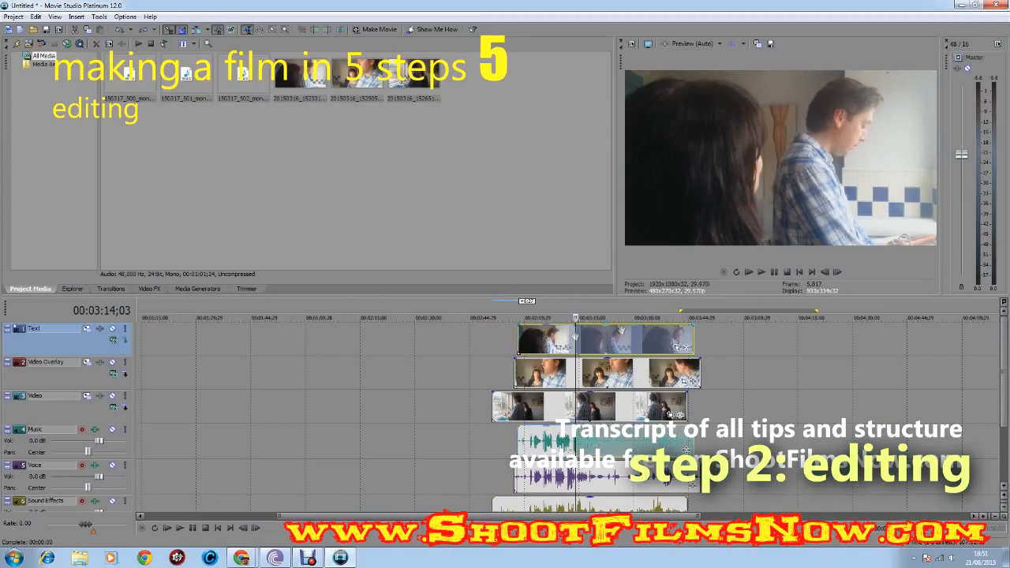
Split the Text clip at 00:03:31;20, the Video Overlay clip at two points including 00:03:30;02, and the Video clip at 00:03:20;04.
left_click(639, 340)
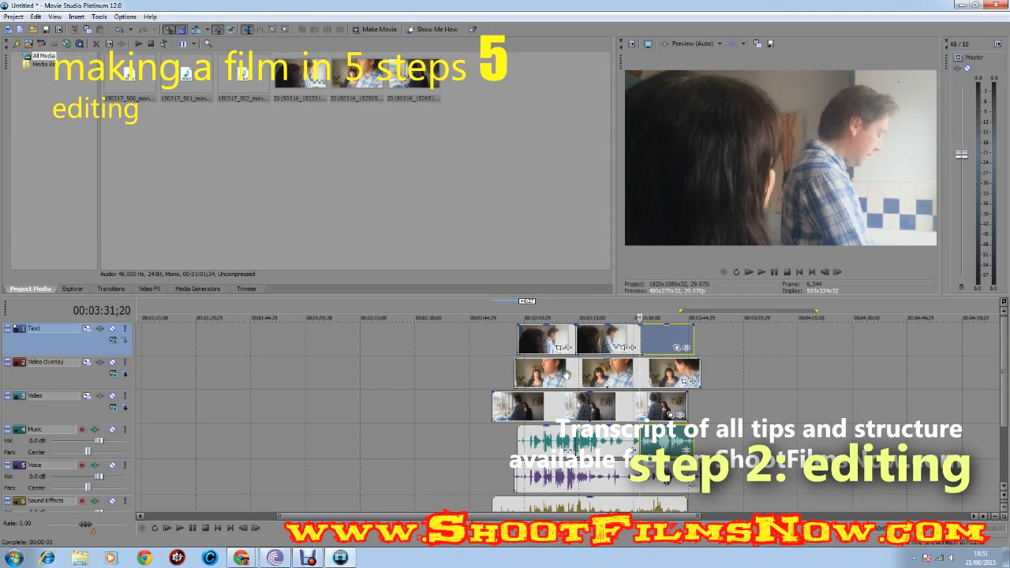
left_click(565, 373)
key("s")
left_click(633, 373)
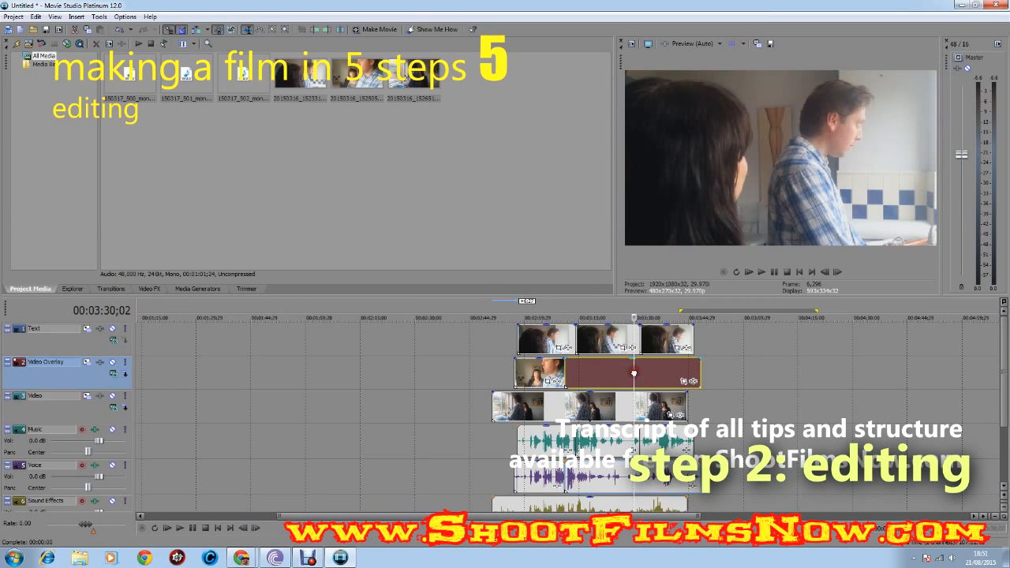
key("s")
left_click(597, 407)
key("s")
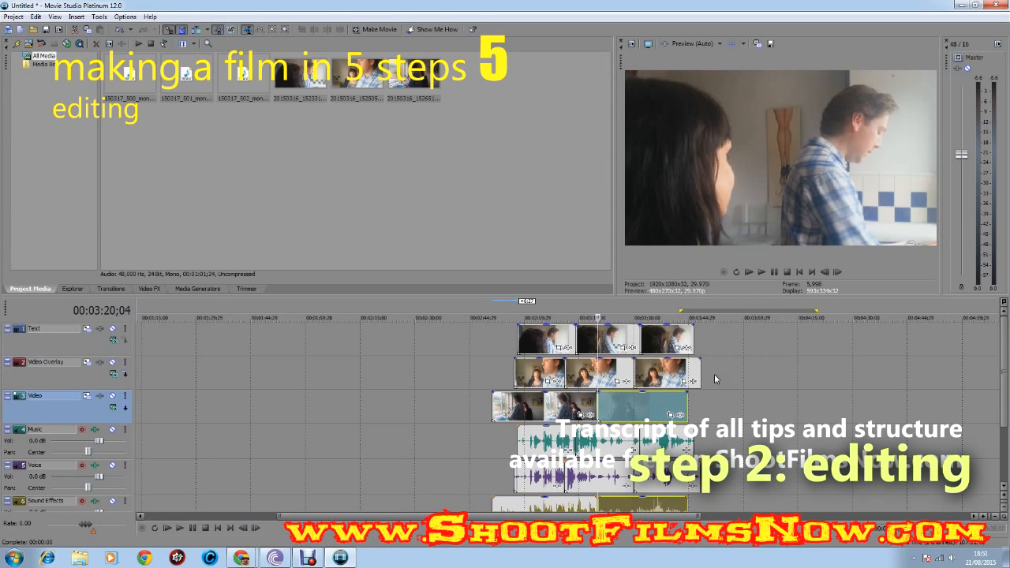
Trim the unused openings off the first segments on the Text, Video Overlay and Video tracks.
left_click_drag(519, 342, 544, 365)
left_click(513, 341)
left_click_drag(492, 408, 537, 369)
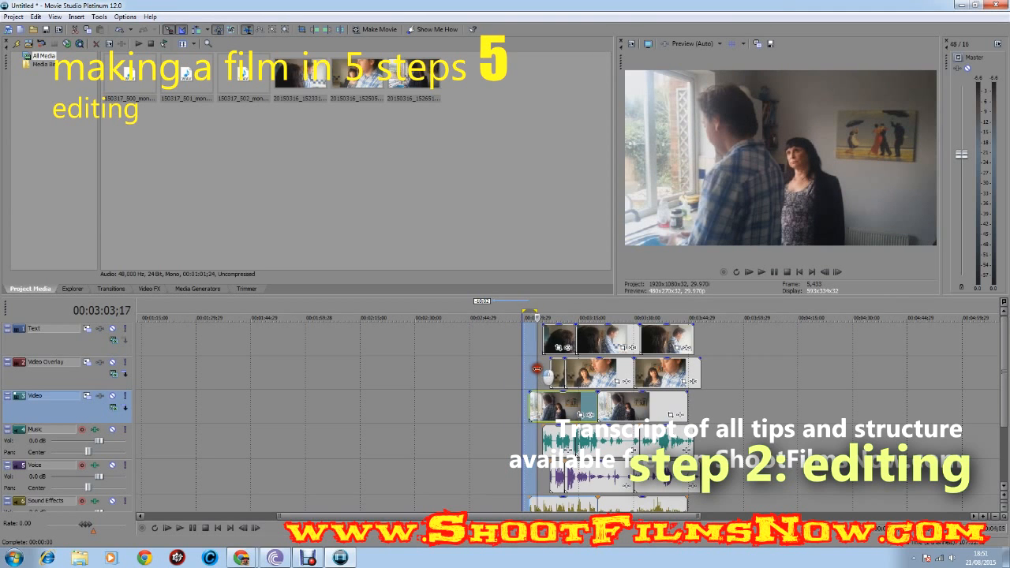
left_click(544, 365)
scroll(552, 365, "up", 5)
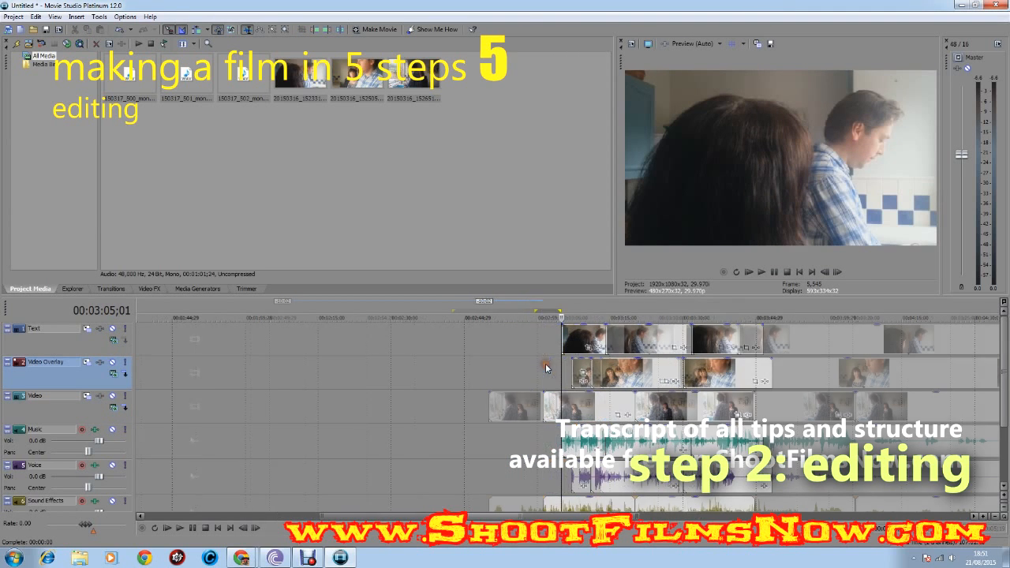
left_click(469, 383)
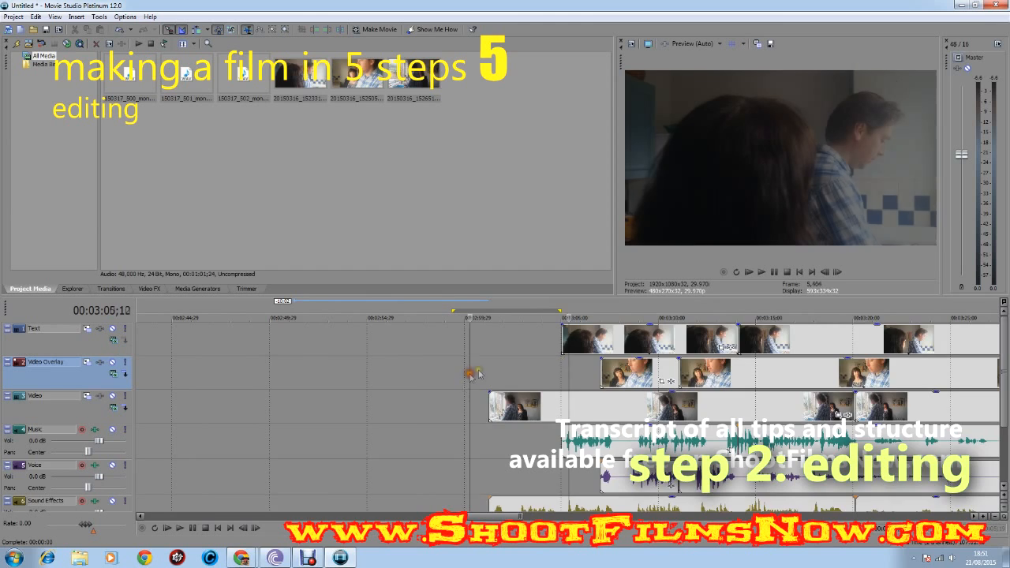
scroll(481, 380, "down", 3)
left_click(557, 403)
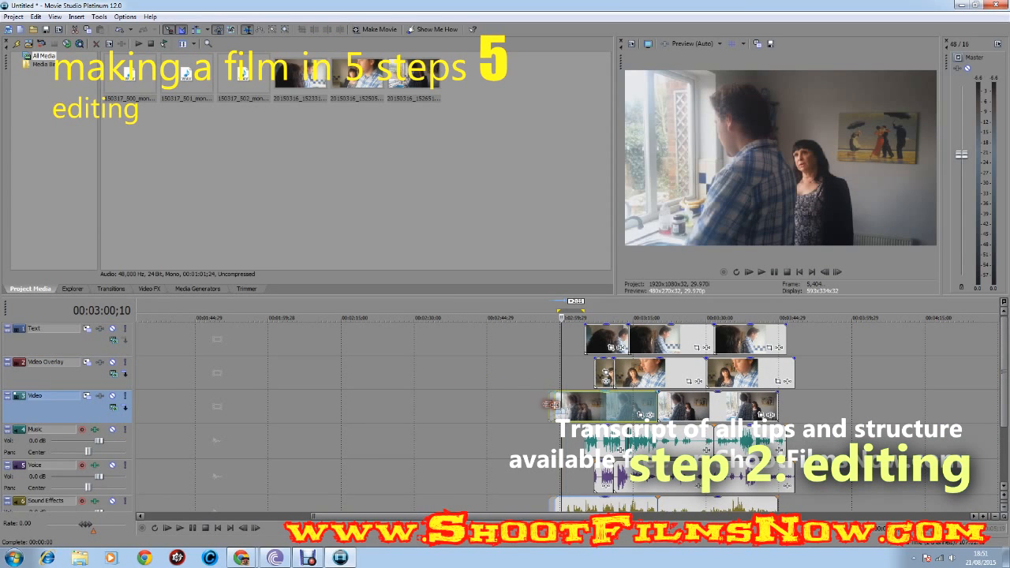
Shorten the first segments and arrange them end to end in the order Video, Text, Video Overlay.
left_click_drag(525, 362, 578, 365)
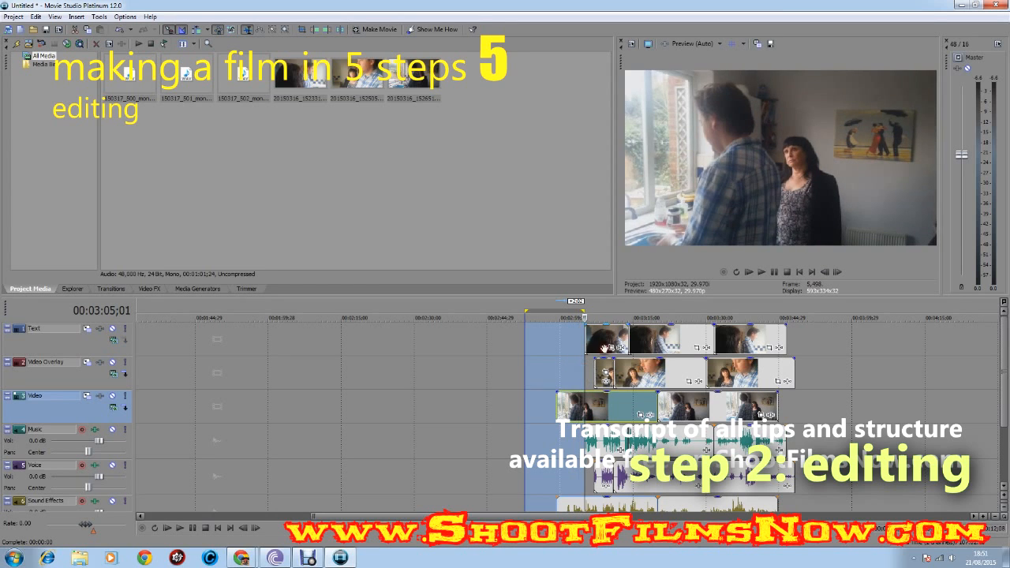
left_click_drag(628, 341, 606, 344)
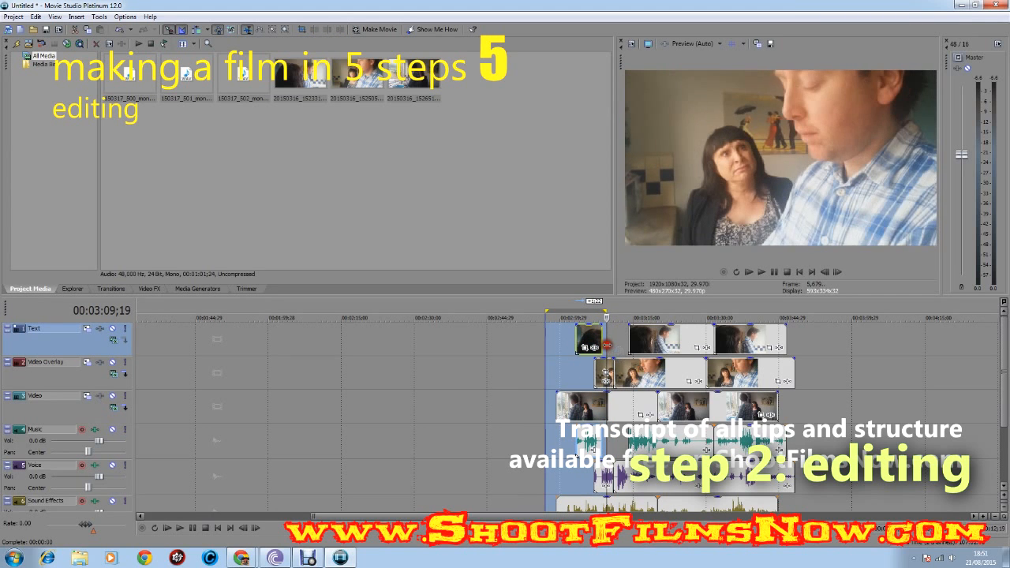
left_click(609, 374)
mouse_move(647, 375)
left_mouse_down()
mouse_move(617, 377)
mouse_move(642, 375)
left_mouse_up()
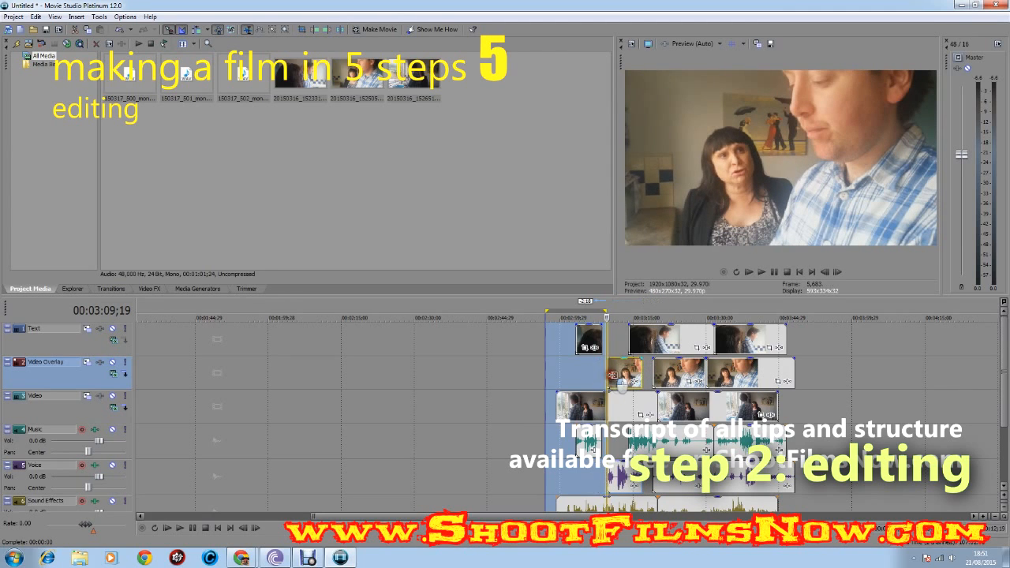
key("ctrl+shift+Home")
left_click_drag(607, 372, 603, 372)
left_click_drag(656, 399, 576, 400)
Trim the second Text and Video Overlay segments so they follow the first Video Overlay segment one after the other.
left_click(626, 345)
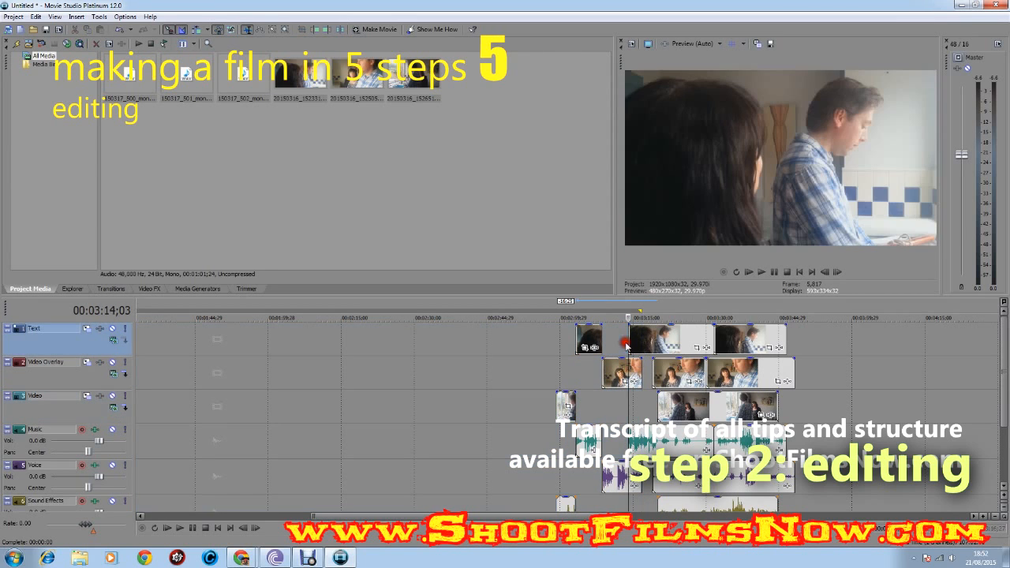
left_click_drag(546, 361, 691, 348)
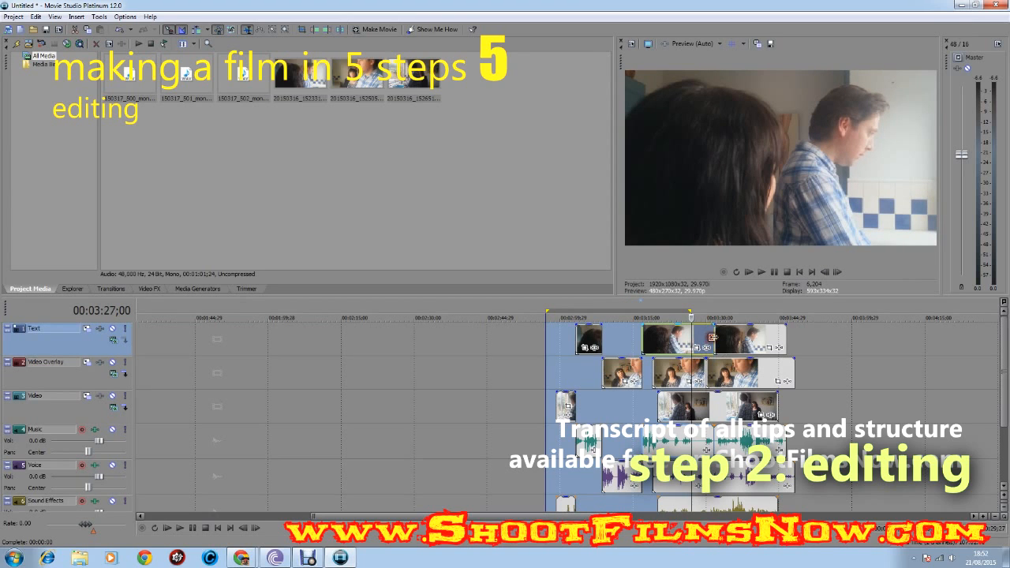
left_click(664, 369)
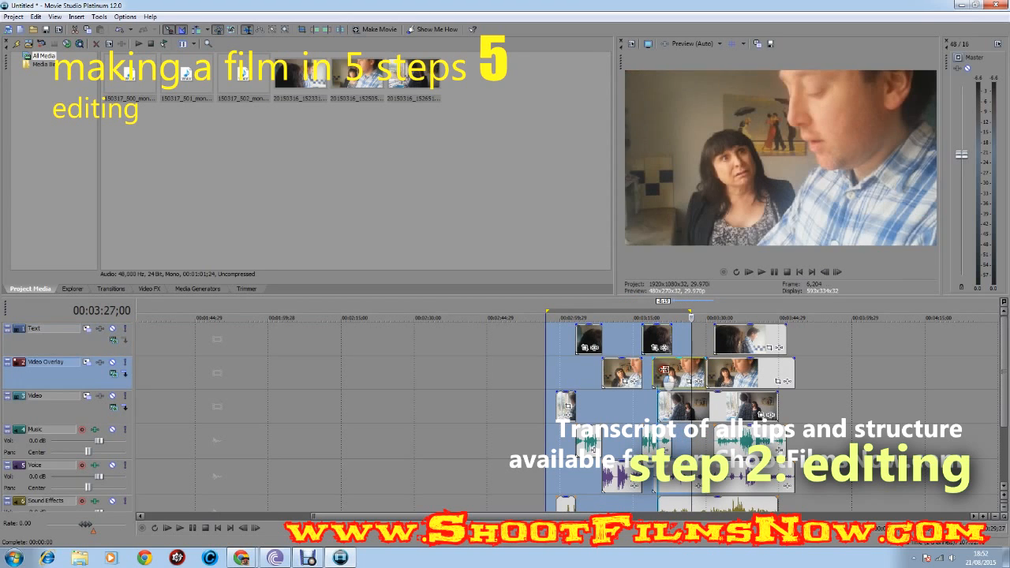
left_click_drag(682, 368, 672, 369)
Trim the second Video segment and the third Text and Video Overlay segments so they finish the sequence end to end.
left_click_drag(715, 338, 739, 367)
left_click_drag(657, 410, 746, 386)
left_click_drag(785, 339, 784, 338)
left_click_drag(740, 368, 762, 366)
left_click_drag(777, 405, 734, 405)
left_click(717, 374)
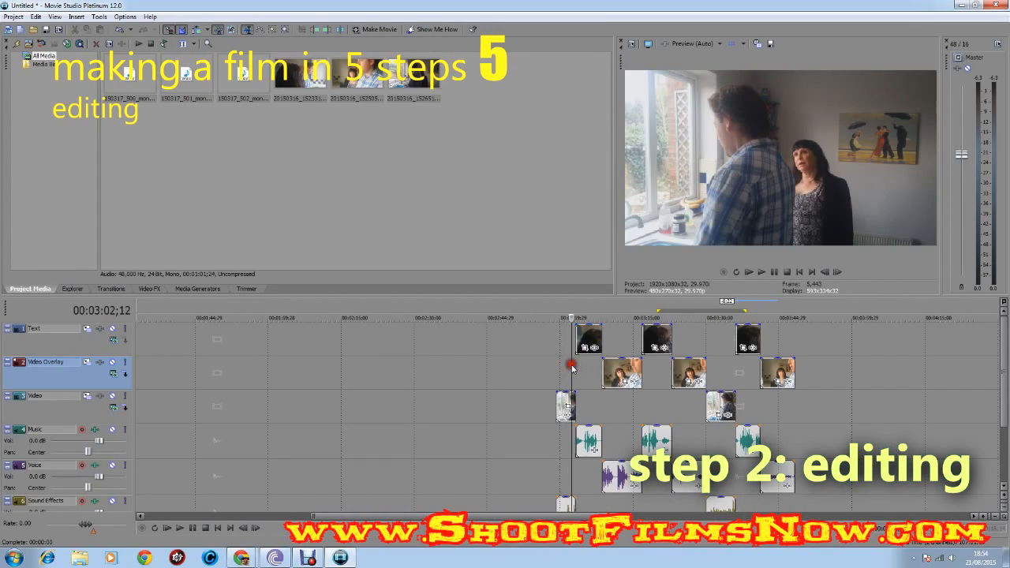
Play the first cut from 00:03:01;16, trim the first Text segment's start and extend the first Video segment's end to meet it.
scroll(571, 367, "up", 5)
left_click(534, 356)
key("space")
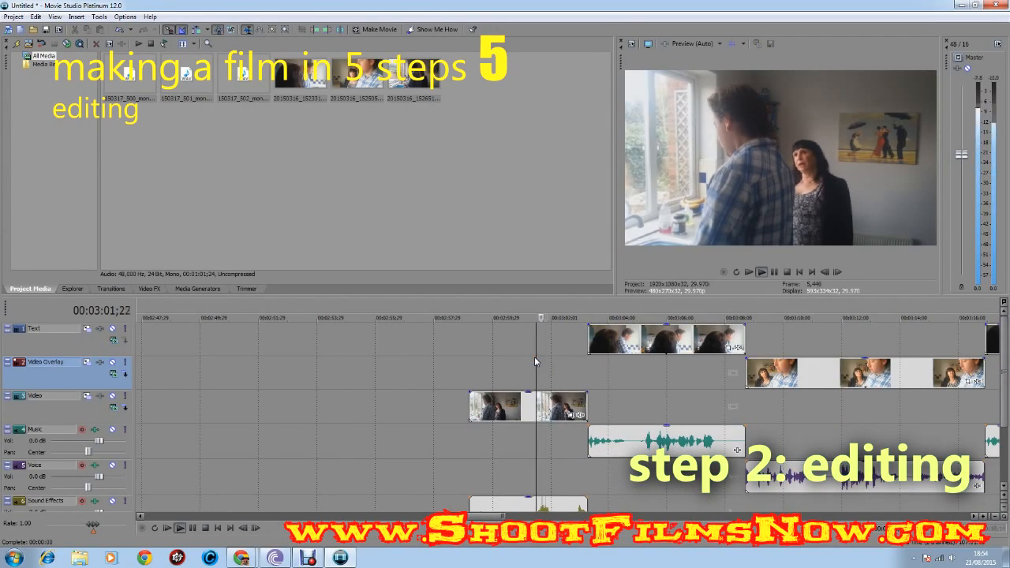
key("space")
left_click_drag(595, 334, 629, 359)
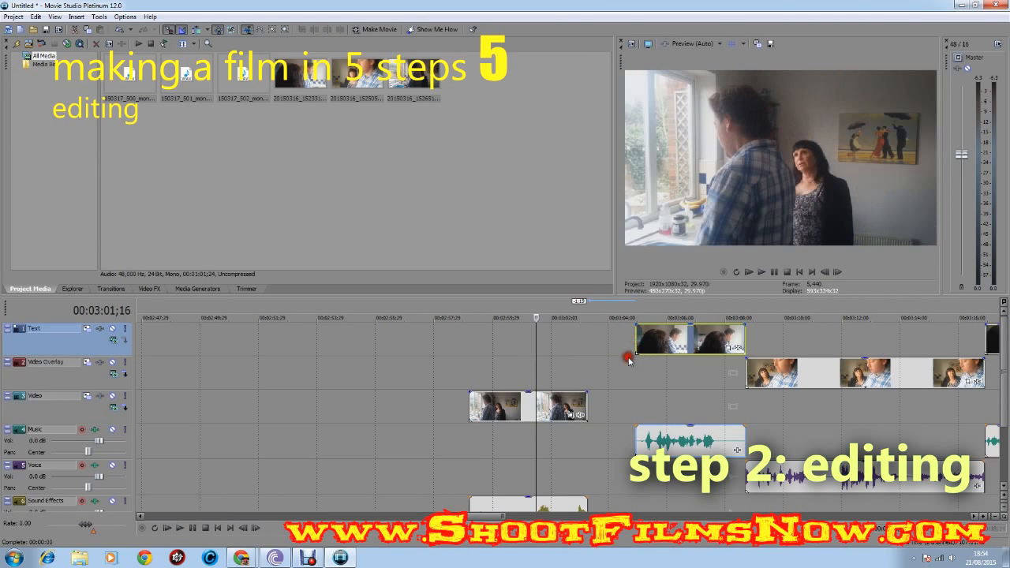
left_click_drag(583, 399, 635, 404)
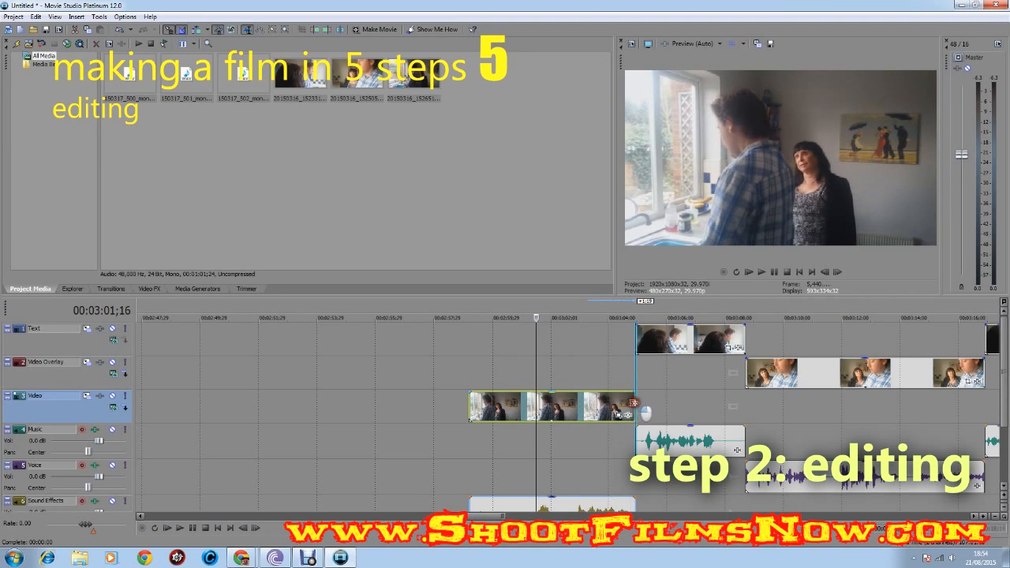
Trim the first Text segment's end to 00:03:07;22, extend the Video Overlay segment's start to meet it, and play the cut from 00:03:07;03.
left_click(636, 359)
left_click_drag(552, 355, 613, 355)
left_click(616, 353)
key("space")
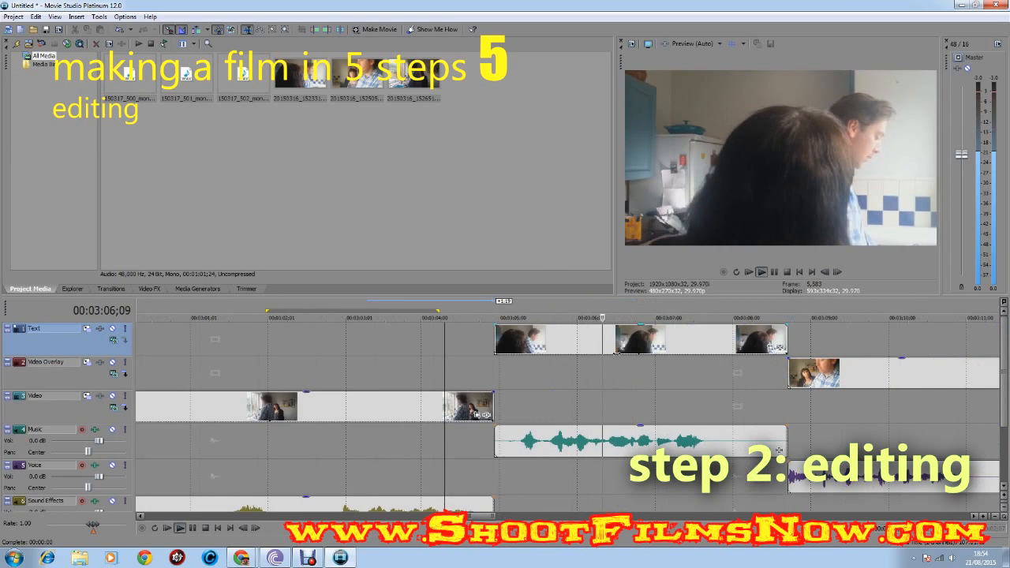
left_click(606, 390)
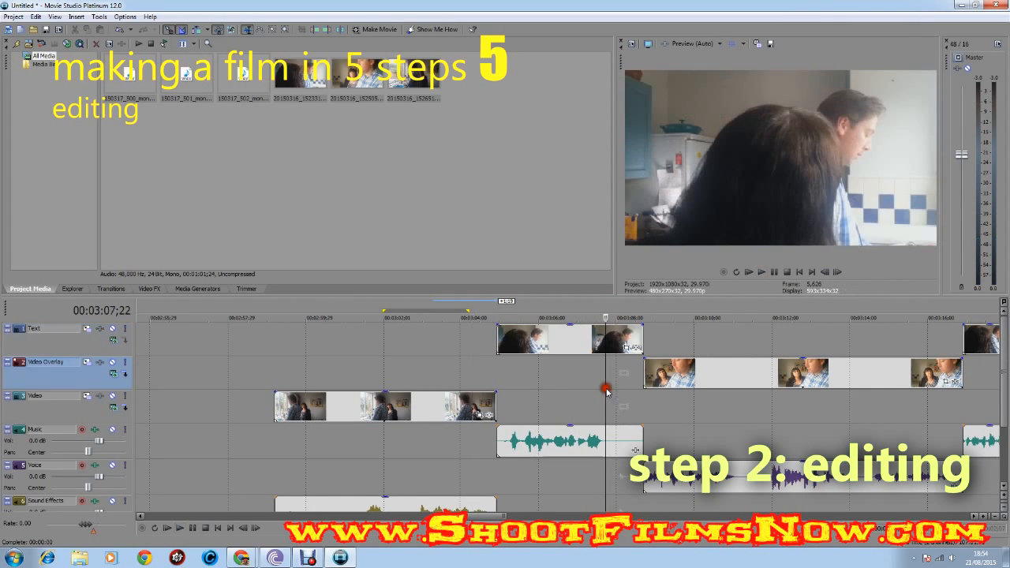
left_click_drag(643, 339, 605, 370)
left_click(645, 379)
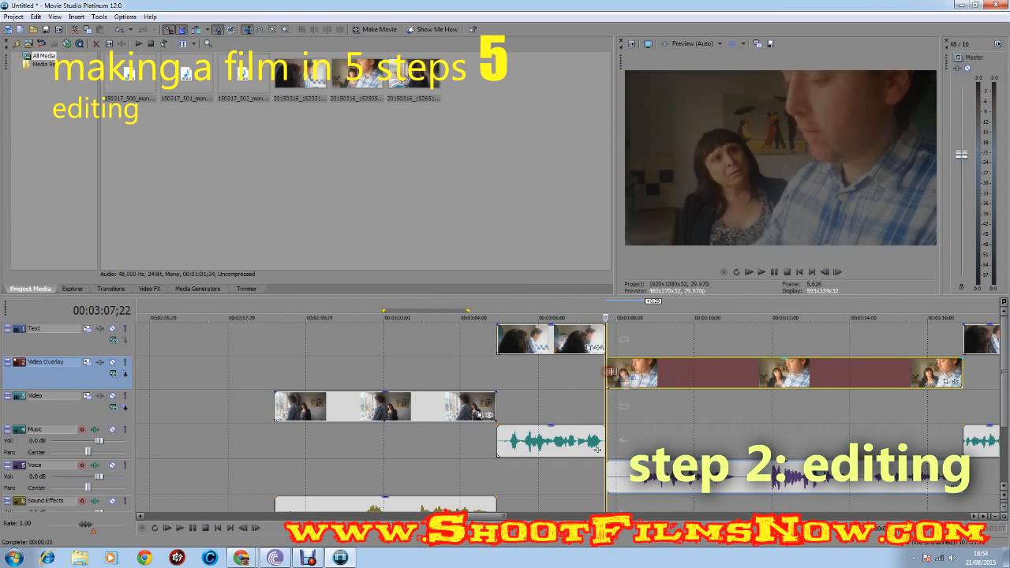
left_click(582, 374)
key("space")
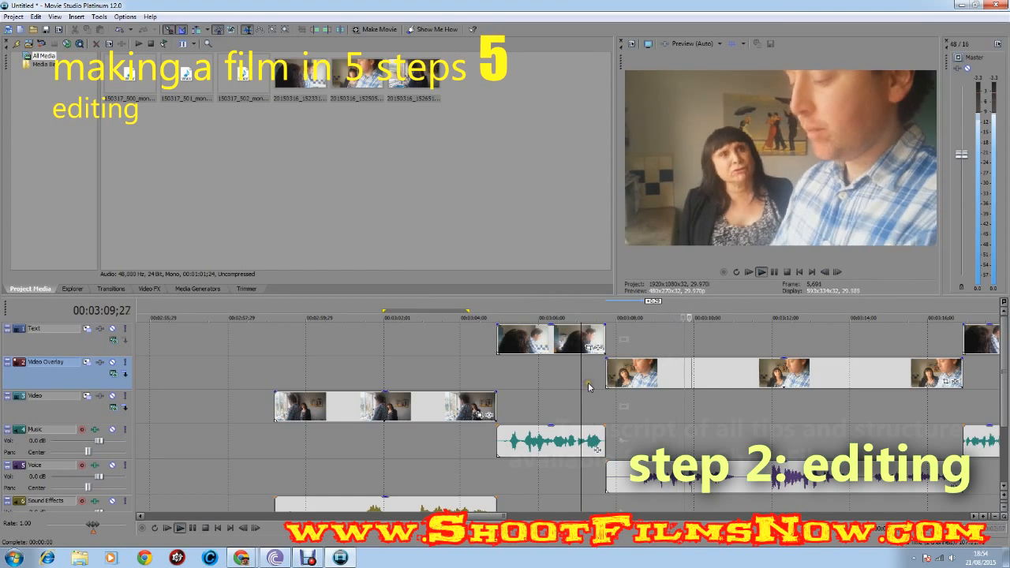
key("space")
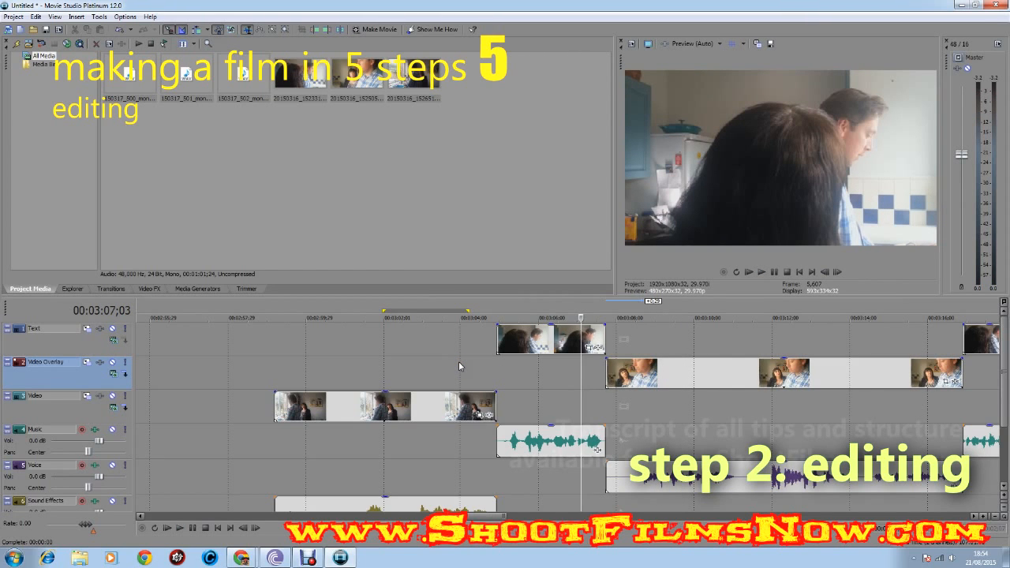
Try to shift the first Video Overlay segment slightly earlier without its grouped audio.
left_click(230, 30)
left_click(649, 383)
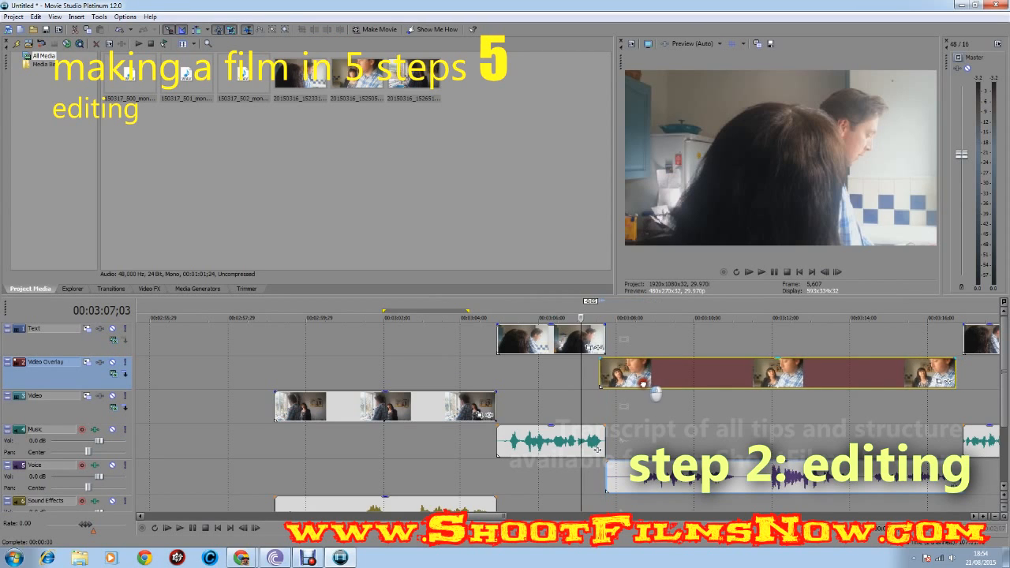
left_click(241, 37)
Move the first Video Overlay segment to overlap the Text segment's end, and close the following gap with rippling set to all tracks, markers and regions.
left_click_drag(627, 375, 610, 376)
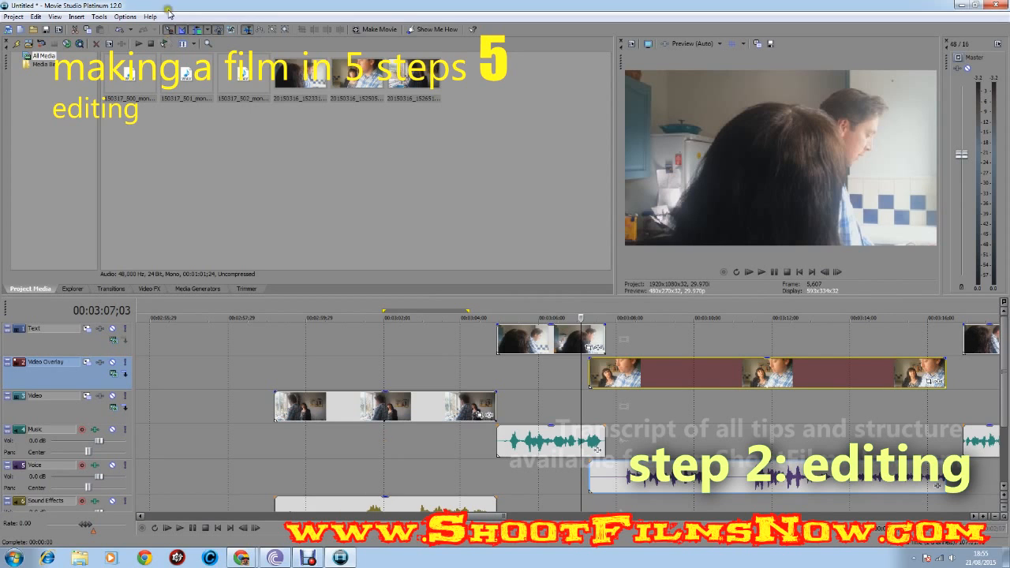
left_click(208, 30)
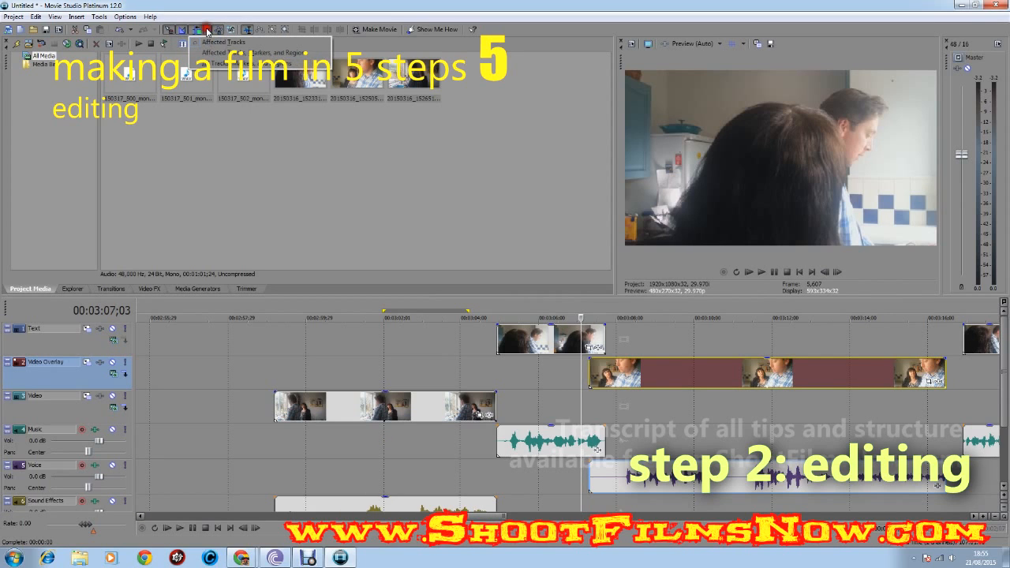
left_click(219, 66)
left_click_drag(977, 339, 961, 343)
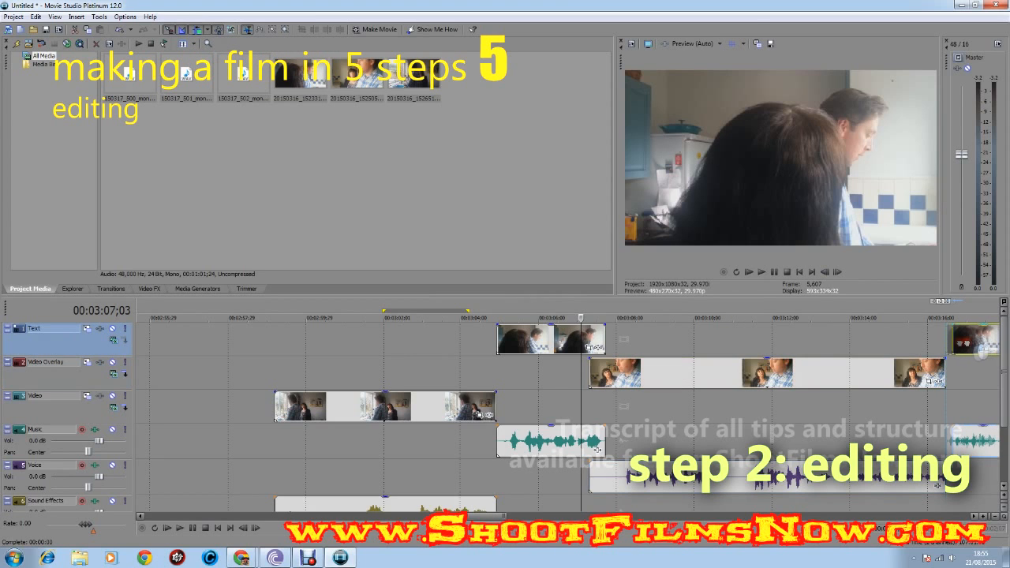
Play the overlap from 00:03:06;20 and move the first Video Overlay segment slightly earlier, rippling the later clips with it.
left_click(557, 385)
key("space")
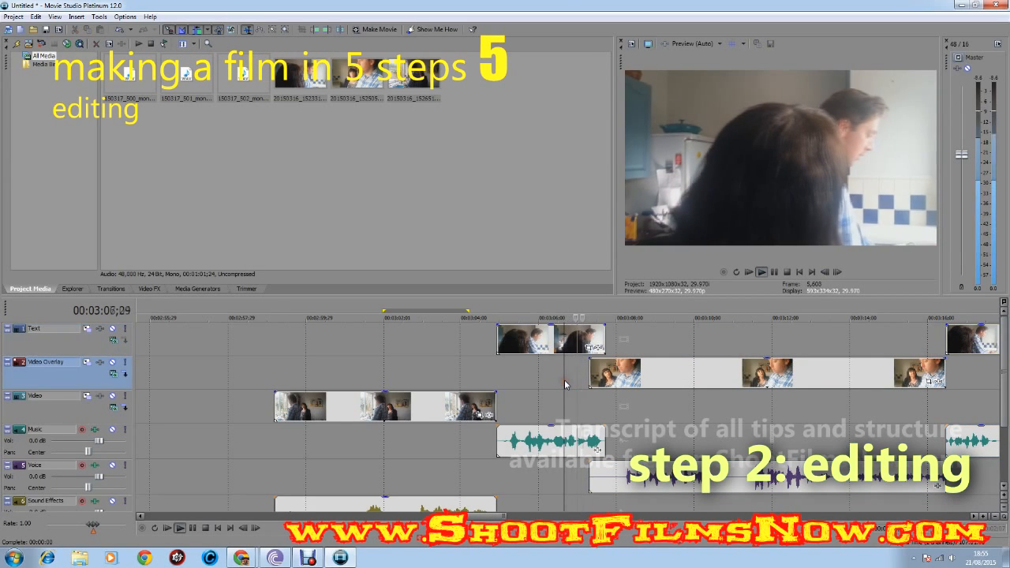
key("space")
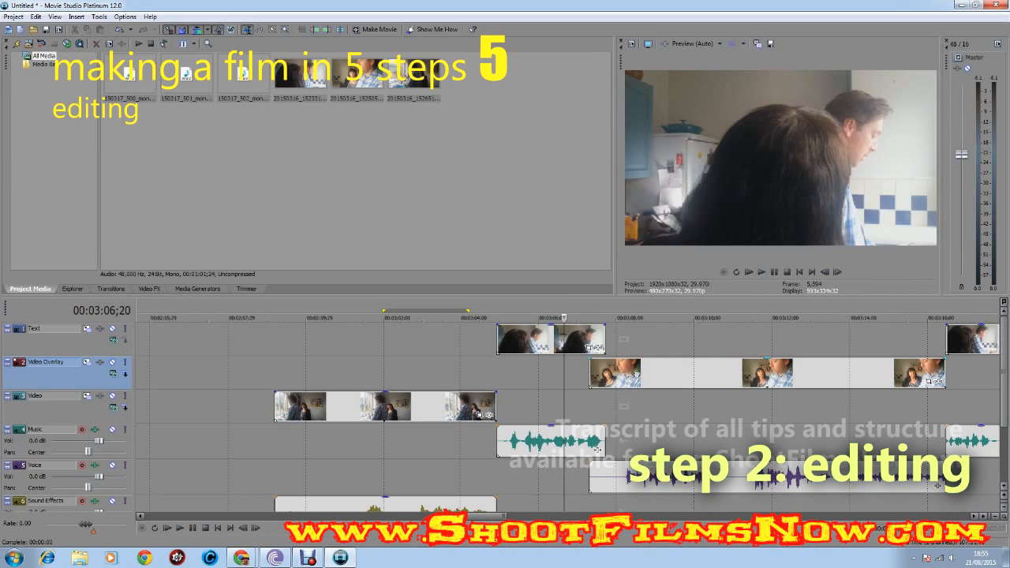
left_click_drag(636, 379, 625, 379)
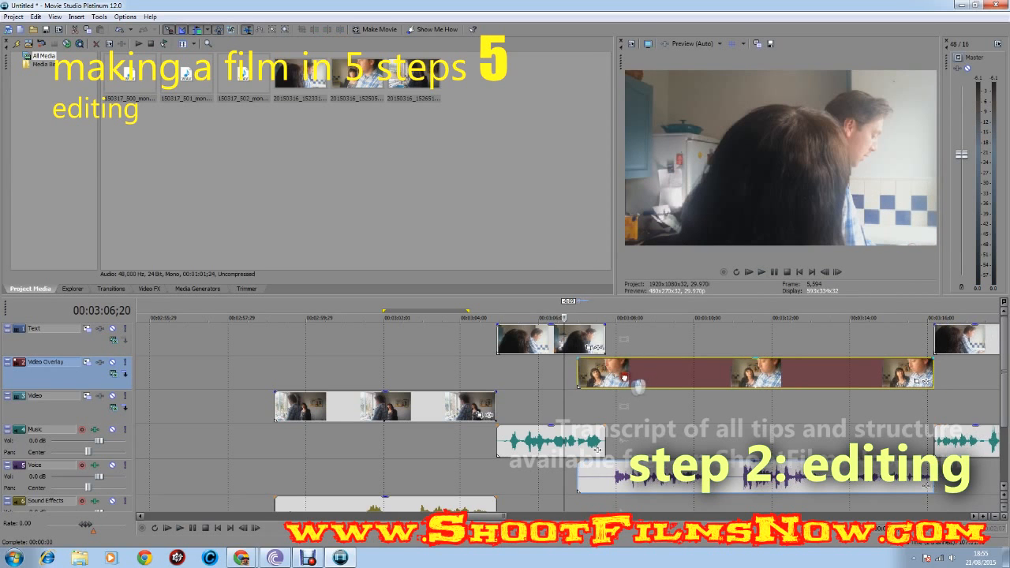
Play the scene from 00:03:06;15 through the first Video Overlay segment and into the second Text segment.
left_click(558, 387)
key("space")
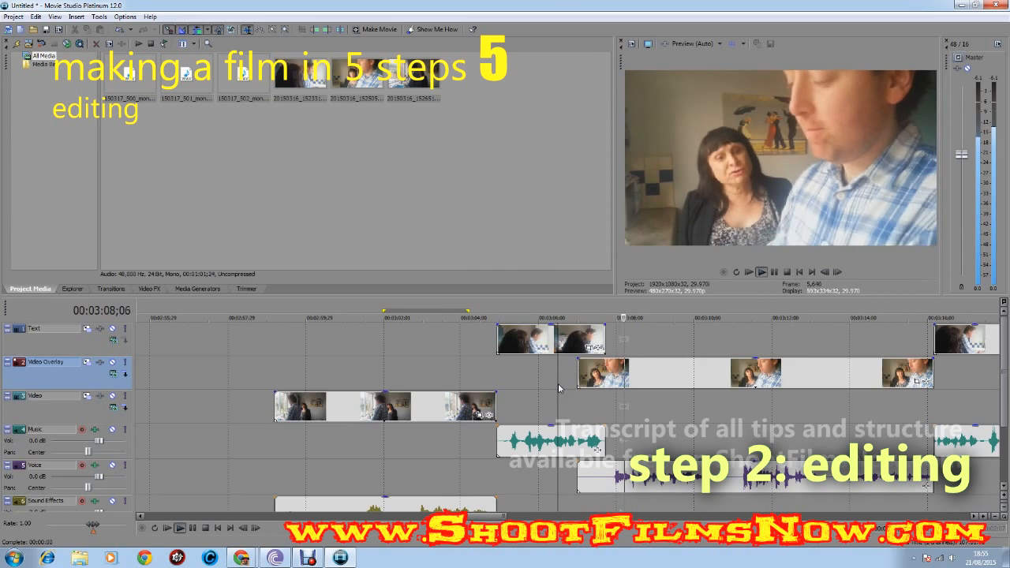
scroll(557, 387, "down", 3)
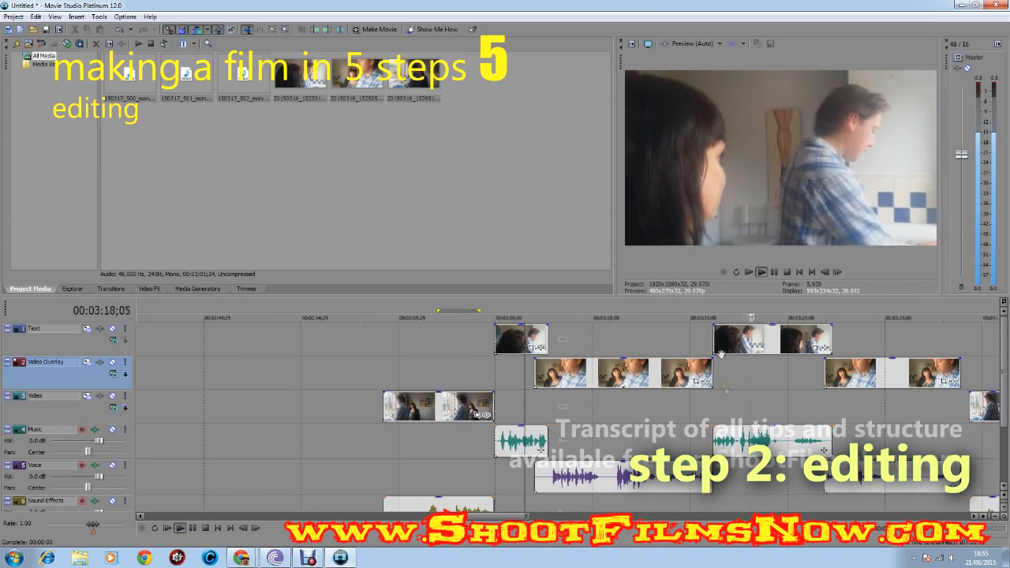
key("space")
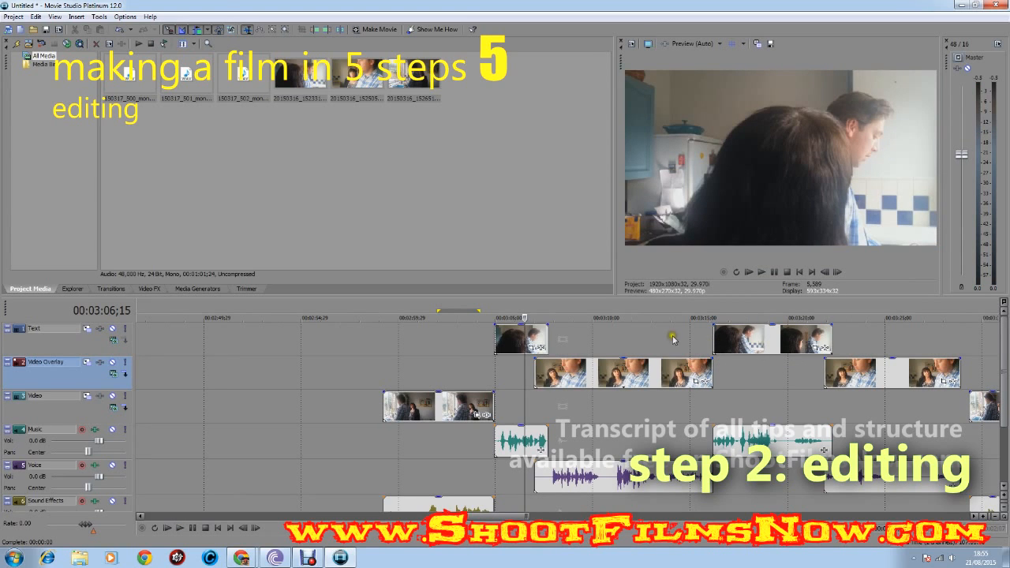
Trim the first Video Overlay segment's end to 00:03:13;14, extend the second Text segment's start to meet it, and play the cut.
left_click(660, 335)
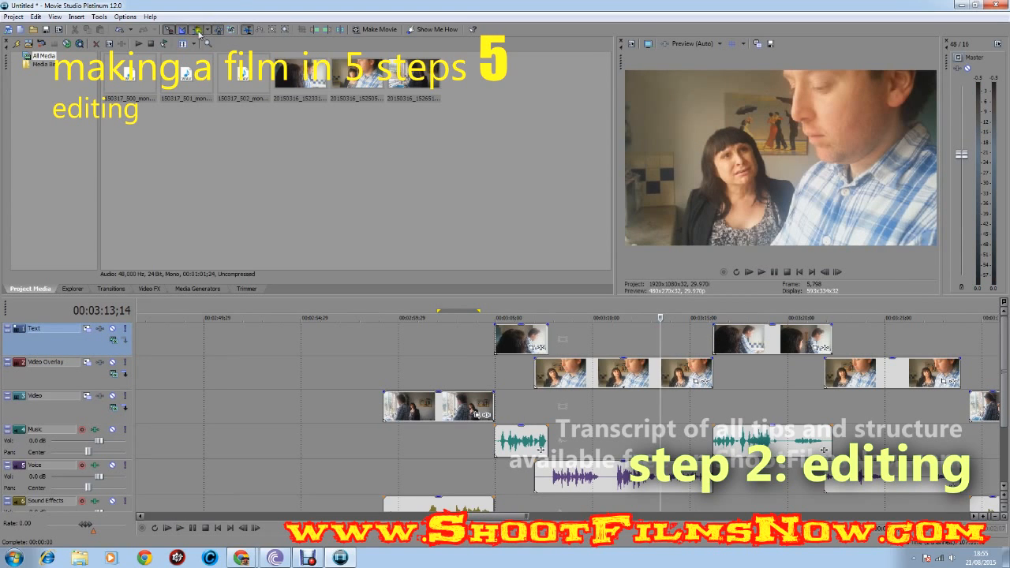
left_click_drag(715, 363, 660, 369)
left_click_drag(715, 345, 661, 345)
left_click(625, 344)
key("space")
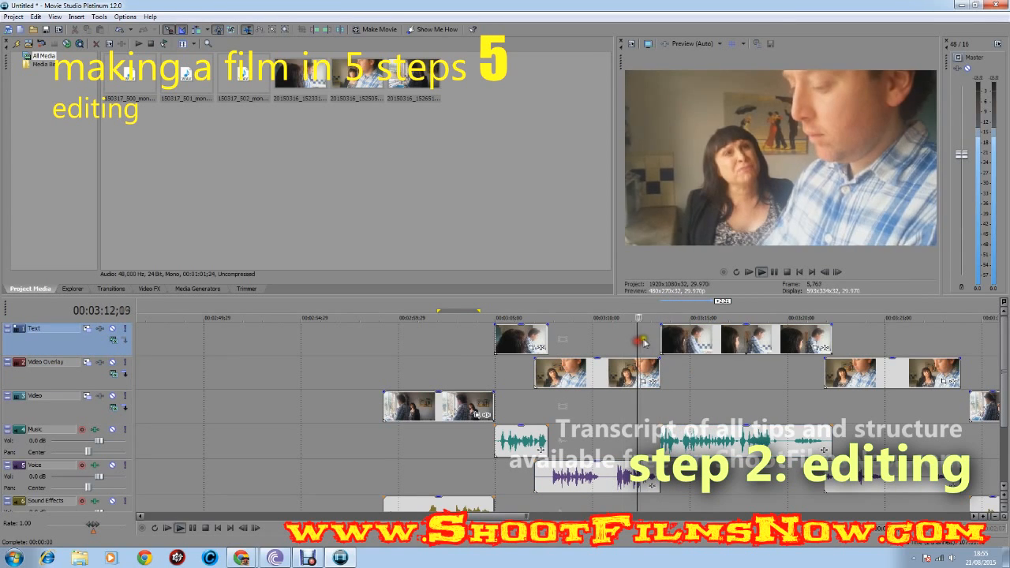
key("space")
Trim about one second from the second Text segment's start, close the gap with rippling, and play the cut.
left_click_drag(663, 339, 688, 338)
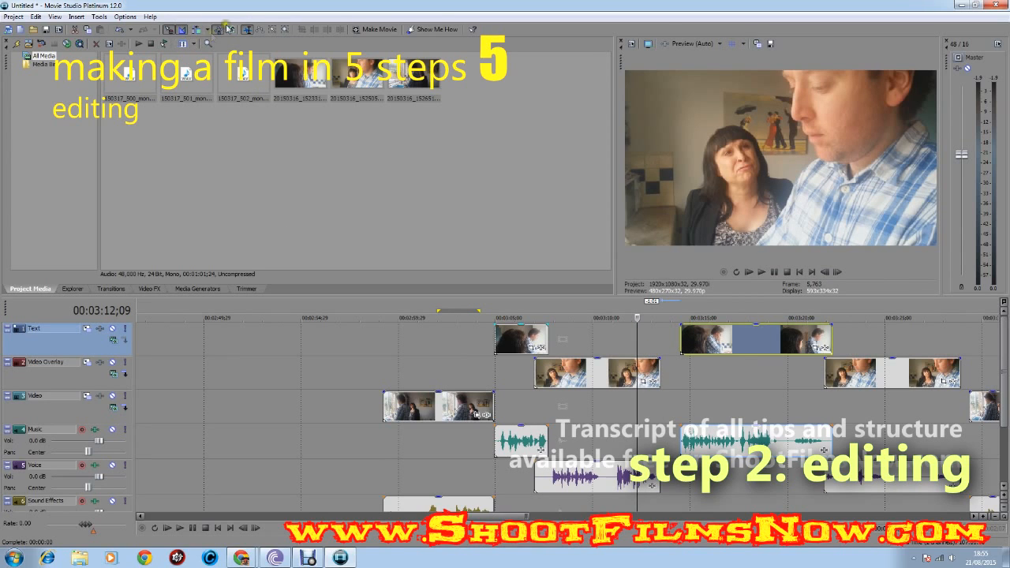
left_click_drag(719, 340, 700, 348)
key("space")
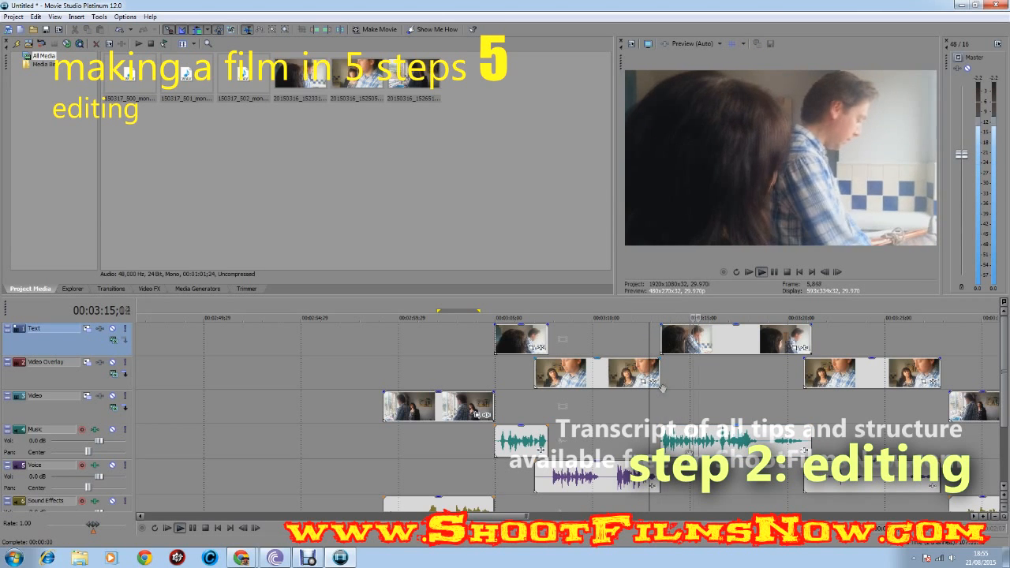
Trim the second Text segment's end to 00:03:16;15 and extend the second Video Overlay segment's start to overlap it by about one second.
left_click(718, 450)
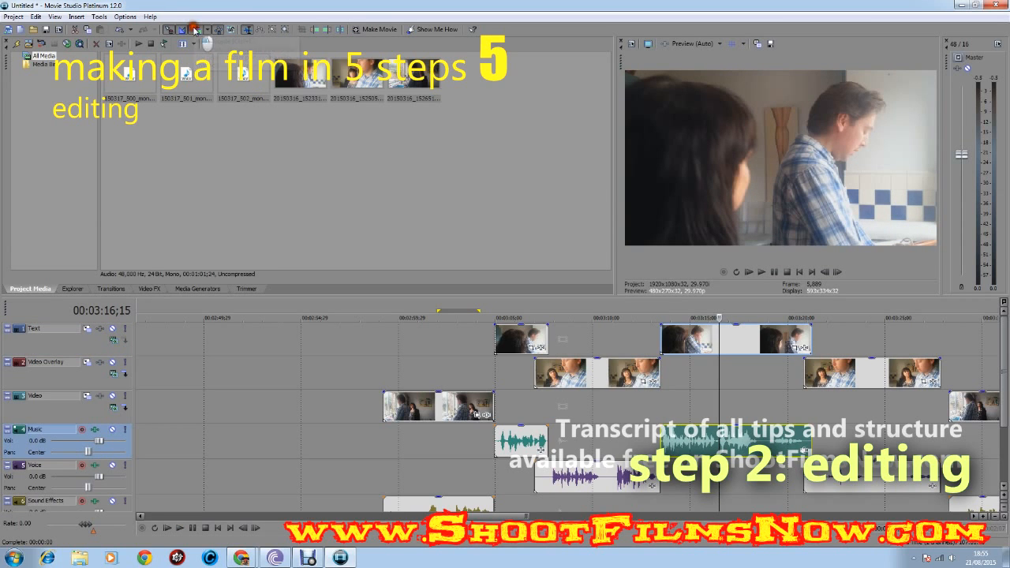
left_click_drag(809, 347, 719, 354)
left_click(700, 371)
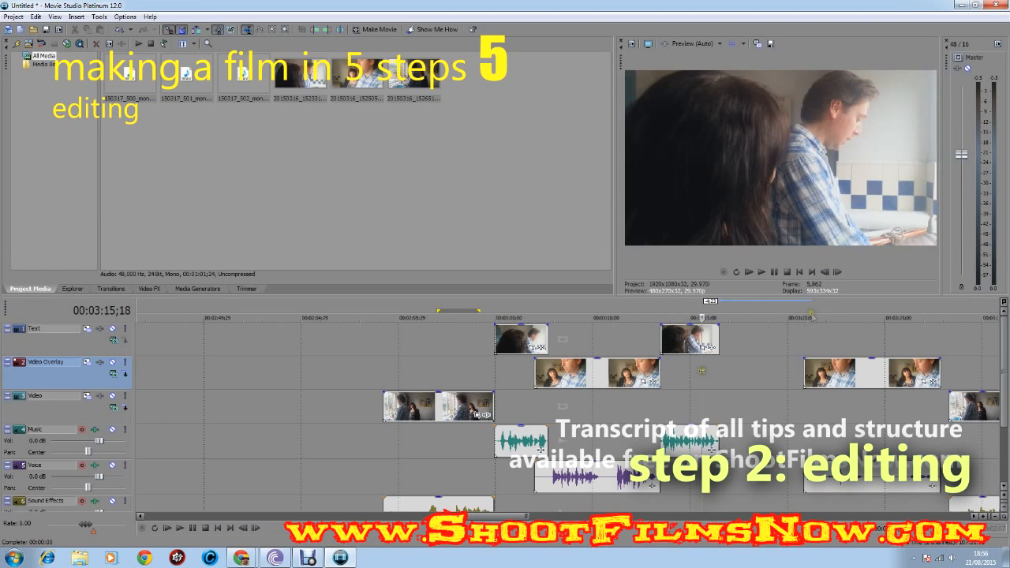
left_click_drag(804, 370, 699, 373)
Move the second Video Overlay segment later to meet the Text segment's end, rippling the later clips, and play the cut.
left_click(719, 394)
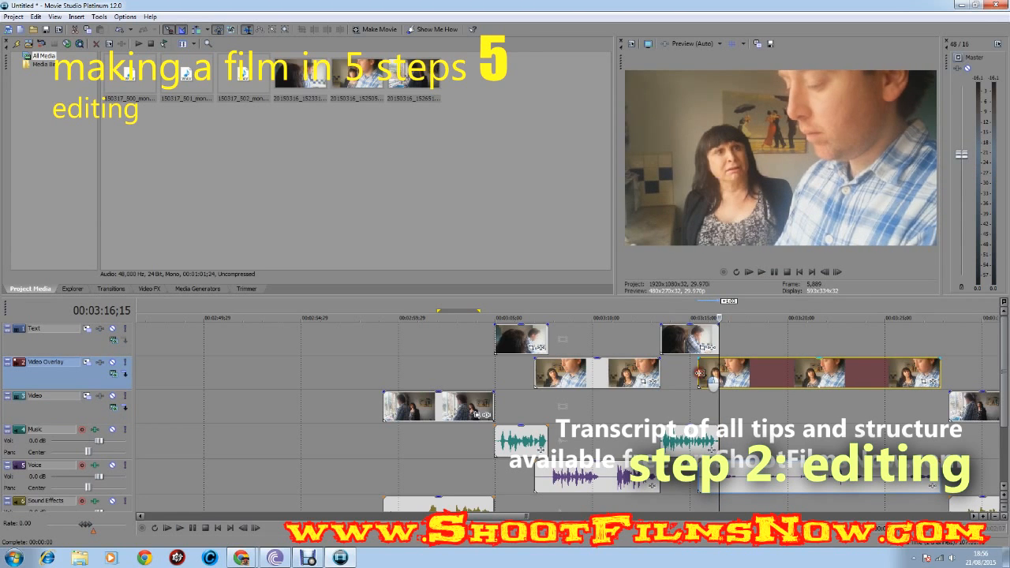
left_click_drag(746, 381, 766, 382)
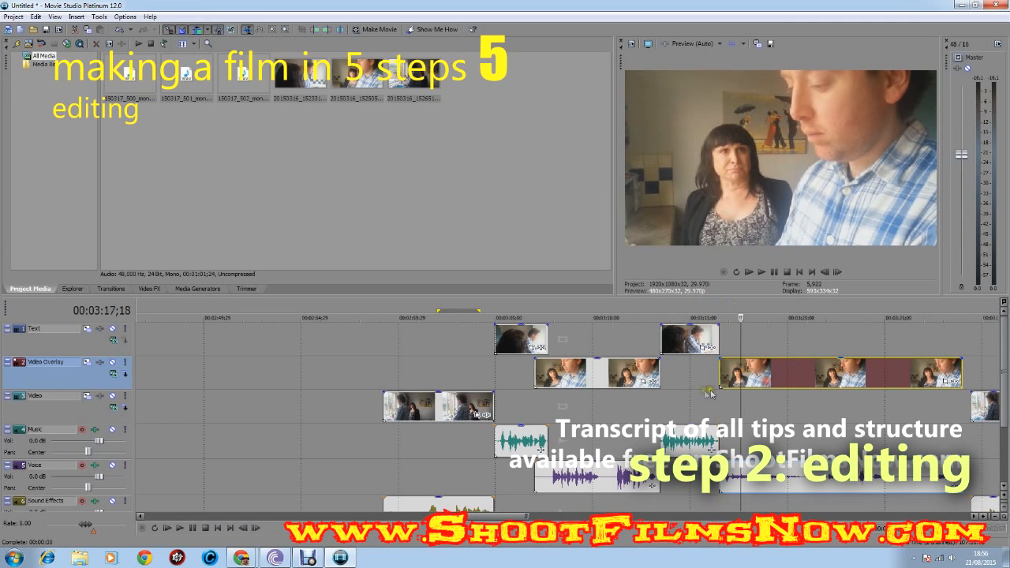
left_click(708, 392)
key("space")
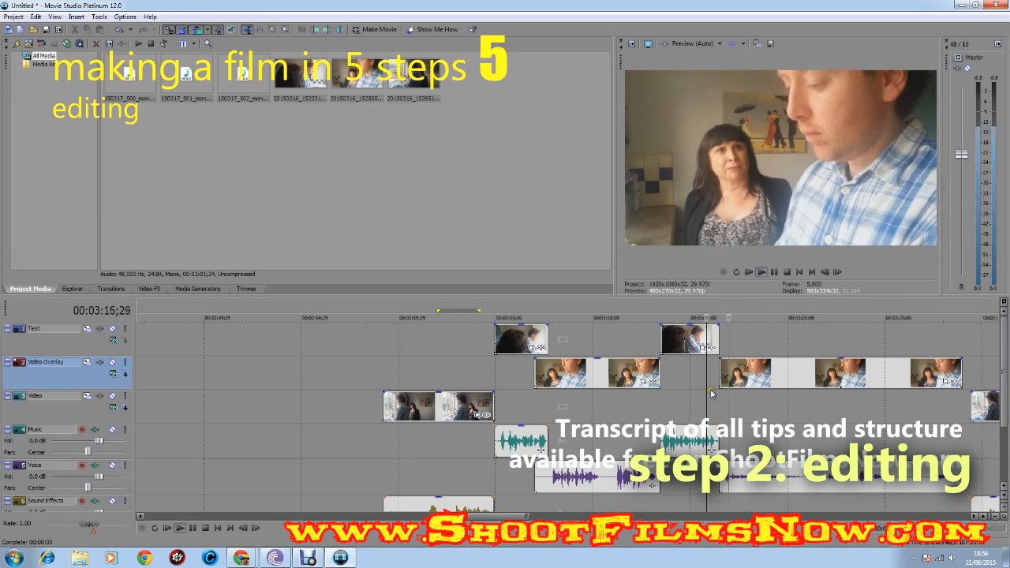
Fine-tune the second Video Overlay segment's position so it slightly overlaps the Text segment's end, playing the cut after each nudge.
left_click_drag(744, 386, 738, 387)
left_click(702, 383)
key("space")
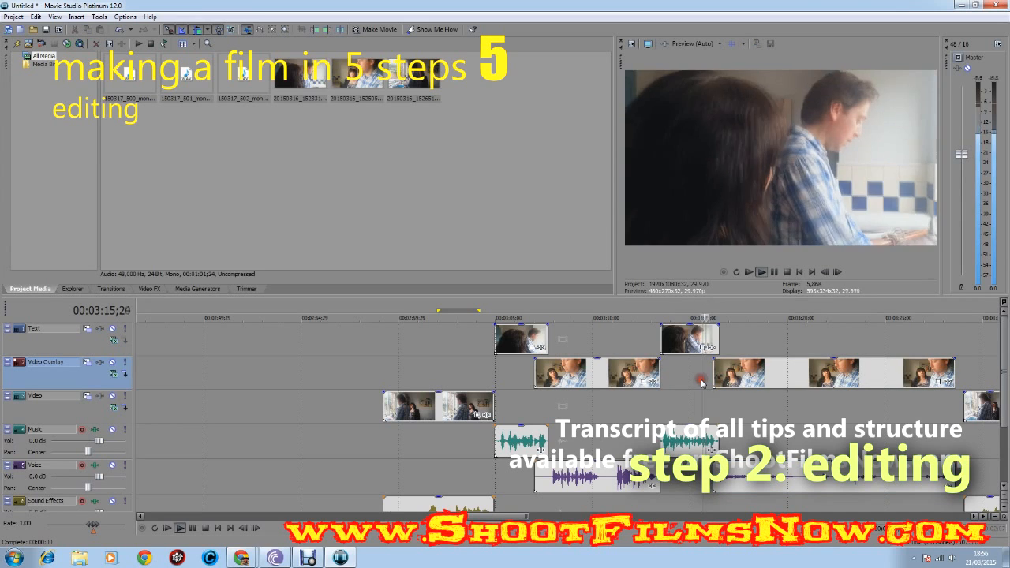
left_click_drag(715, 383, 719, 383)
left_click(710, 382)
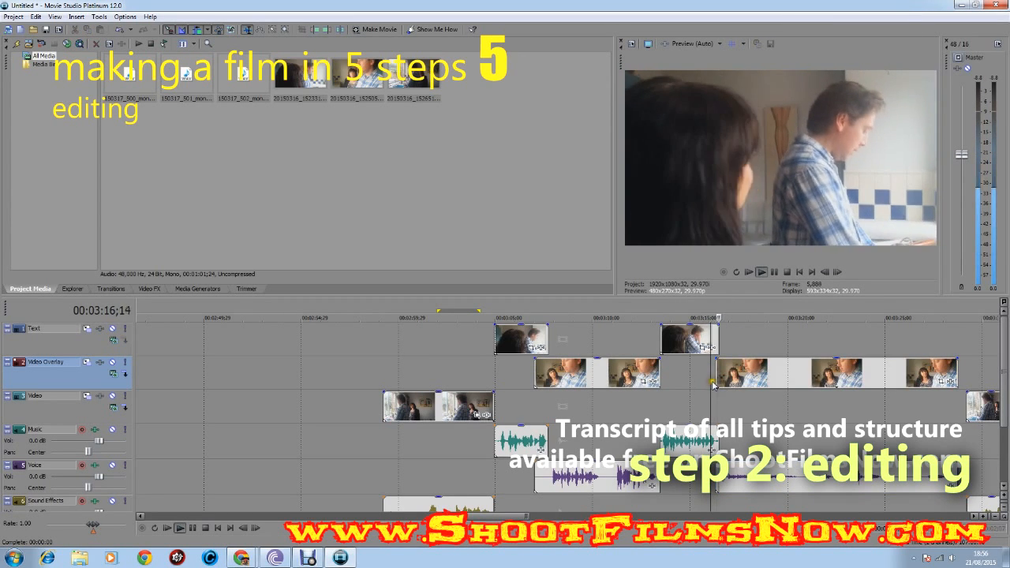
Play the next transition from 00:03:27;10 and trim about half a second from the following Video segment's start.
scroll(713, 385, "down", 3)
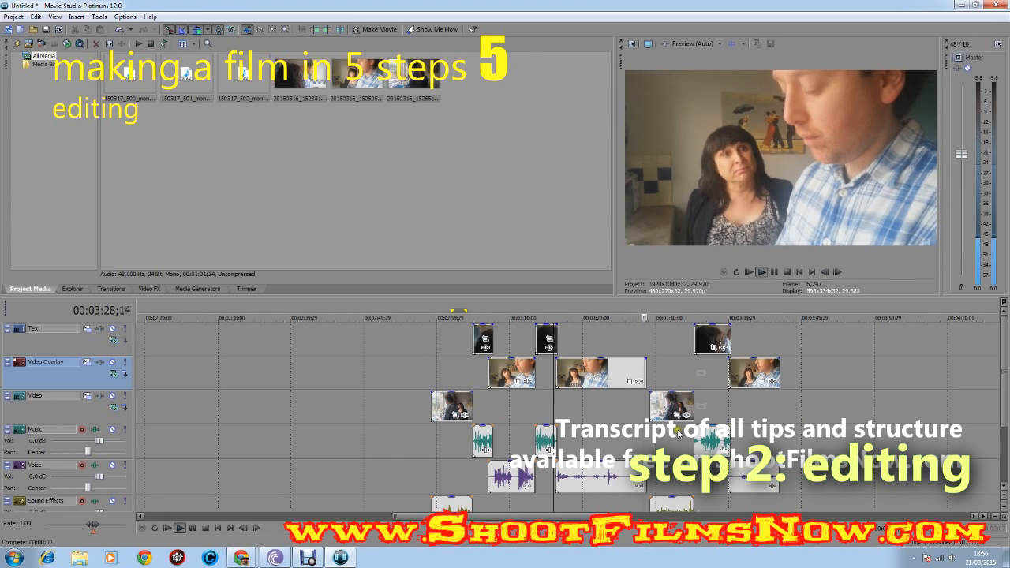
left_click(635, 406)
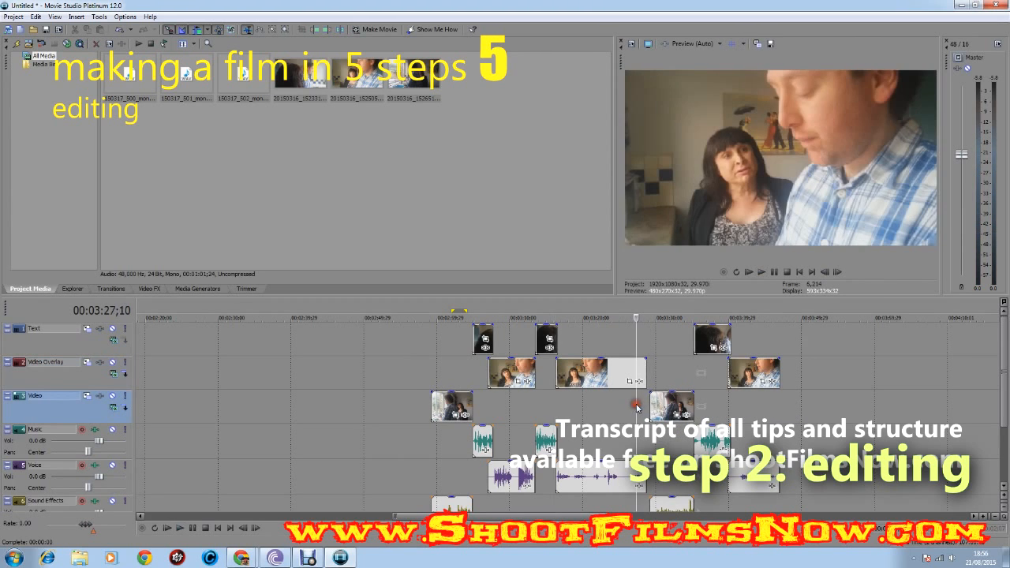
scroll(634, 407, "up", 4)
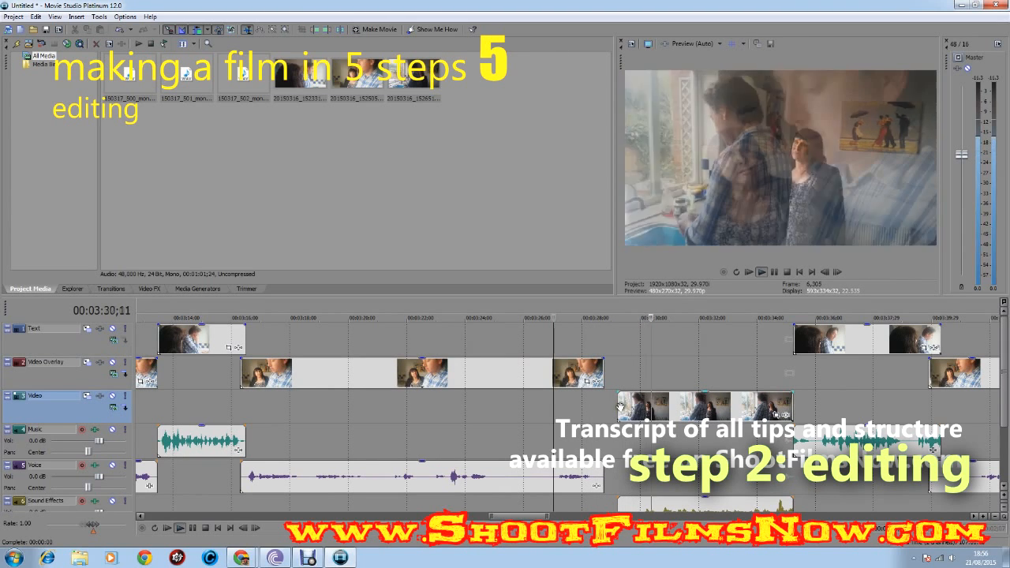
key("space")
left_click_drag(620, 406, 638, 406)
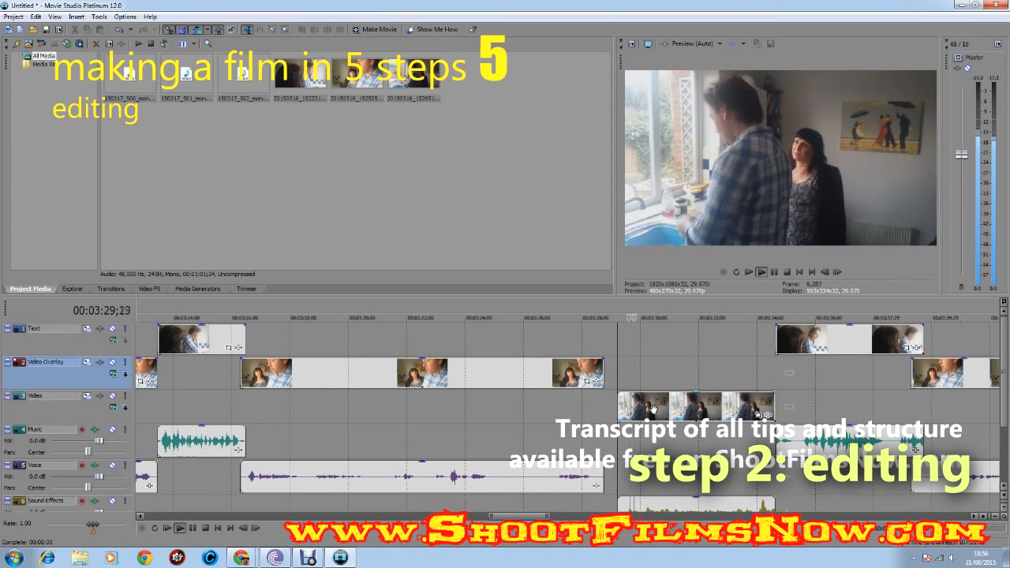
Move the Video segment earlier to slightly overlap the second Video Overlay segment's end, rippling the later clips, and play the transition.
left_click_drag(630, 409, 613, 409)
left_click(591, 407)
key("space")
left_click(577, 411)
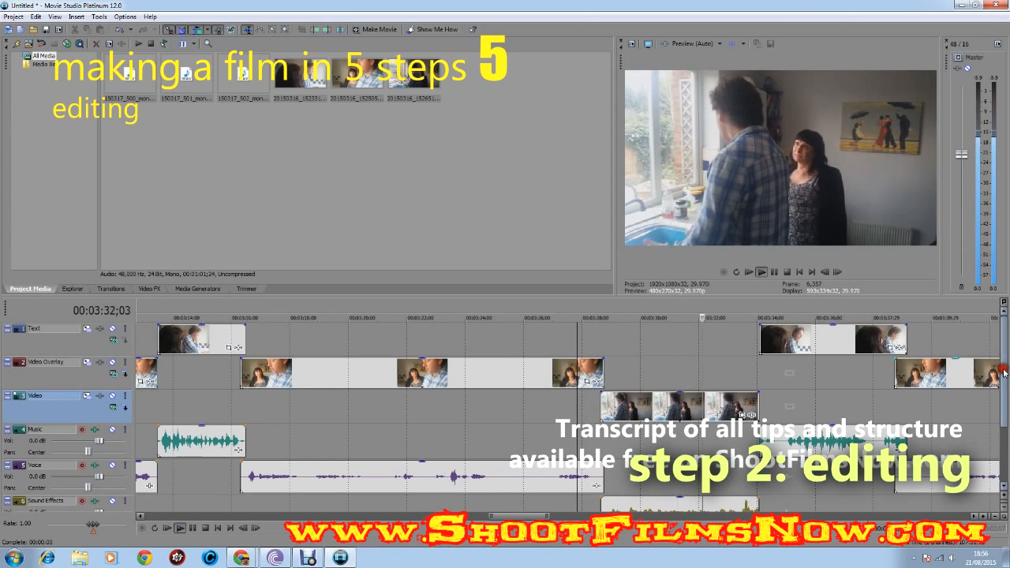
Play the Video segment on into the third Text segment, and replay it from 00:03:29;29.
left_click_drag(1004, 371, 1001, 381)
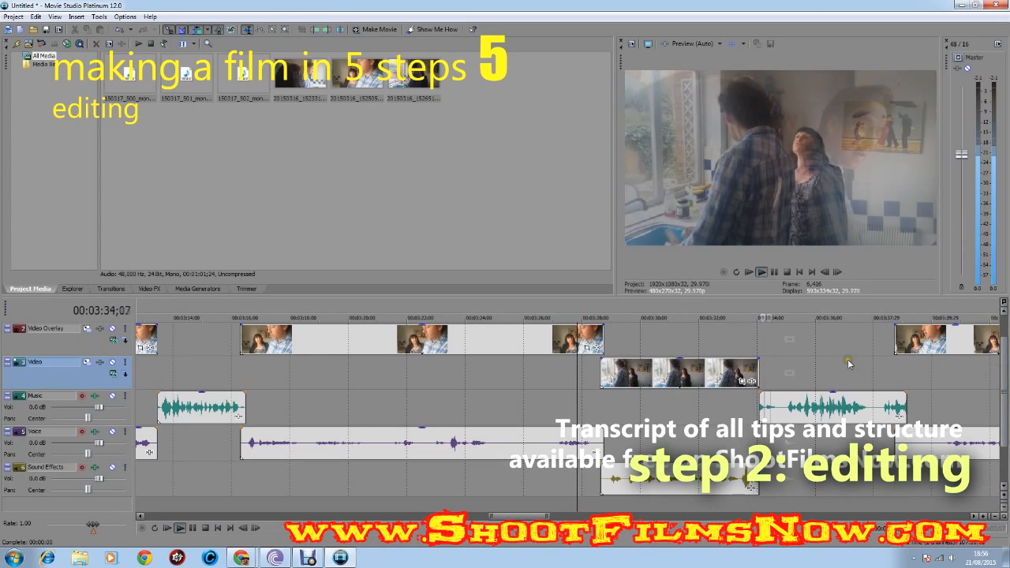
scroll(846, 362, "down", 3)
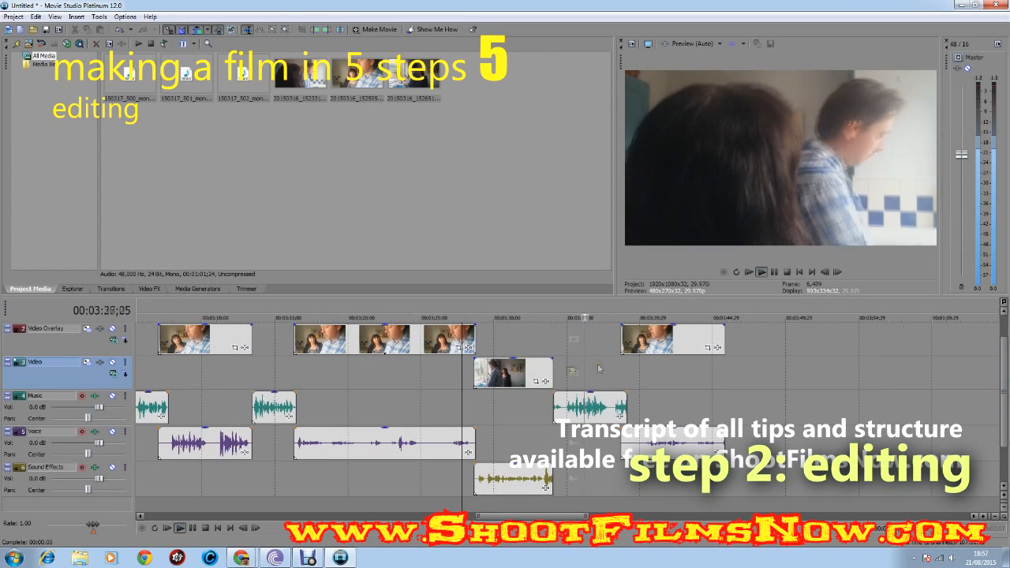
left_click(515, 345)
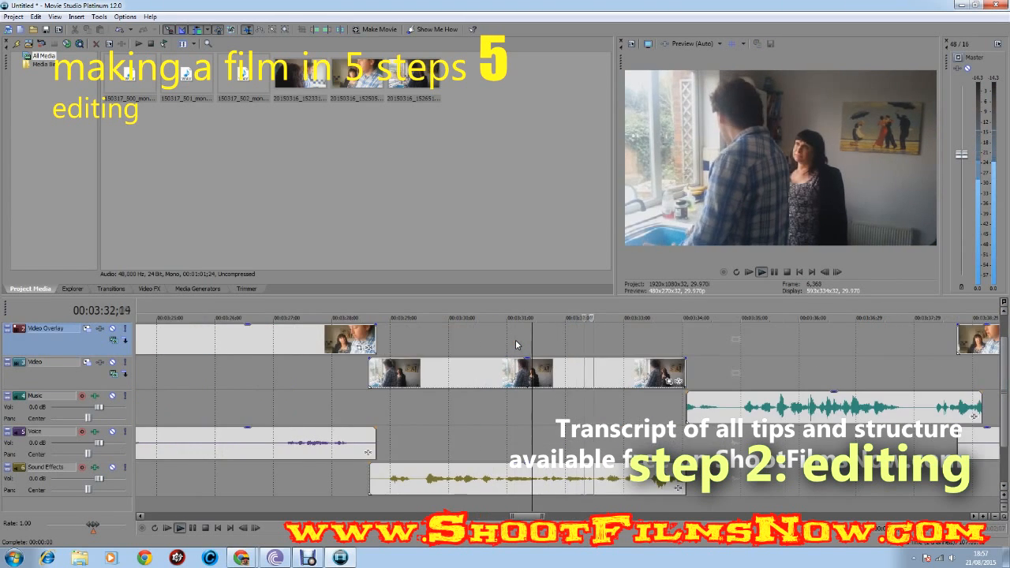
left_click(447, 340)
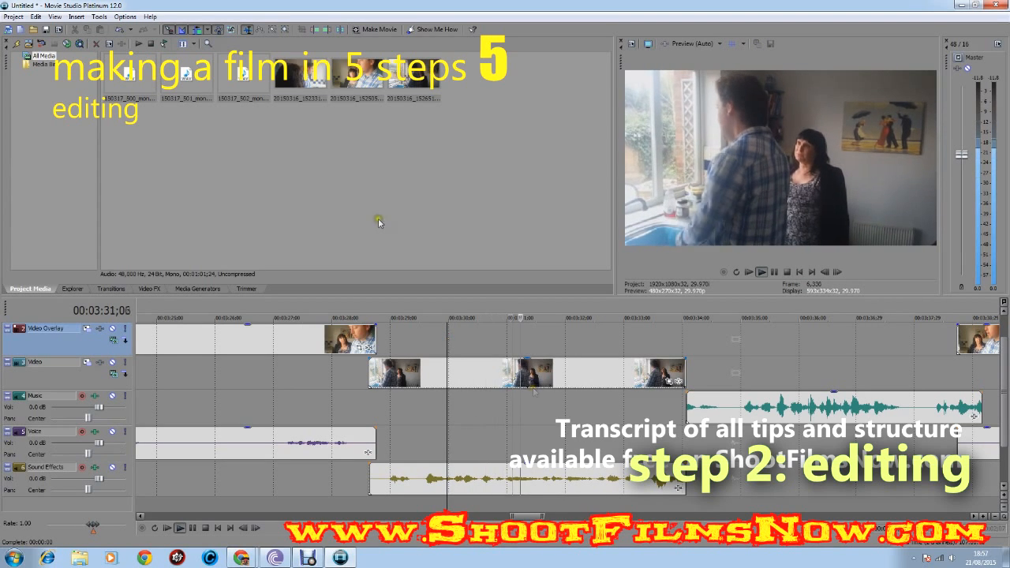
key("space")
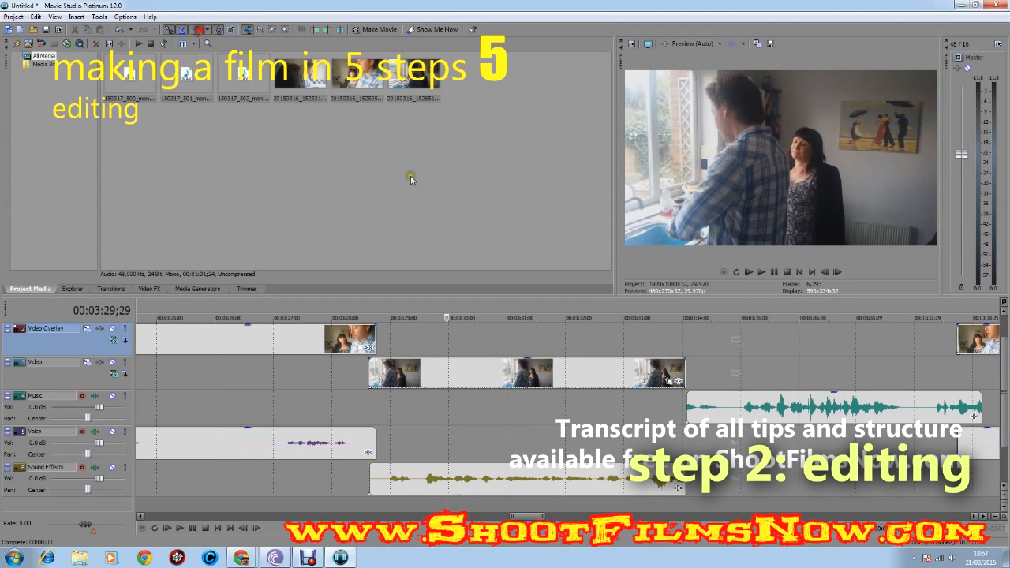
Play the third Text segment's opening, extend its start to 00:03:33;02, and trim the Video segment's end to meet it.
left_click(732, 355)
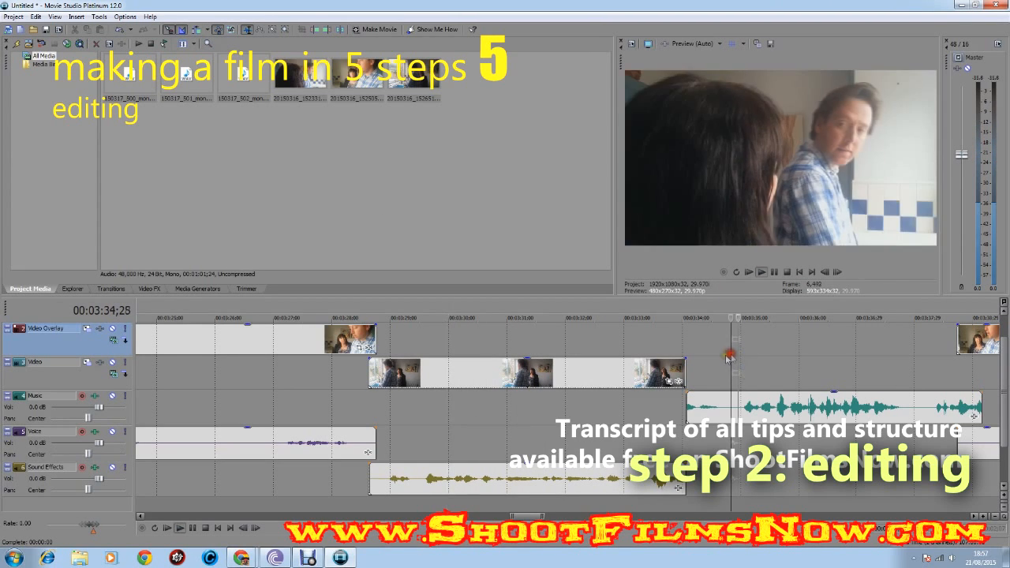
left_click(688, 405)
key("space")
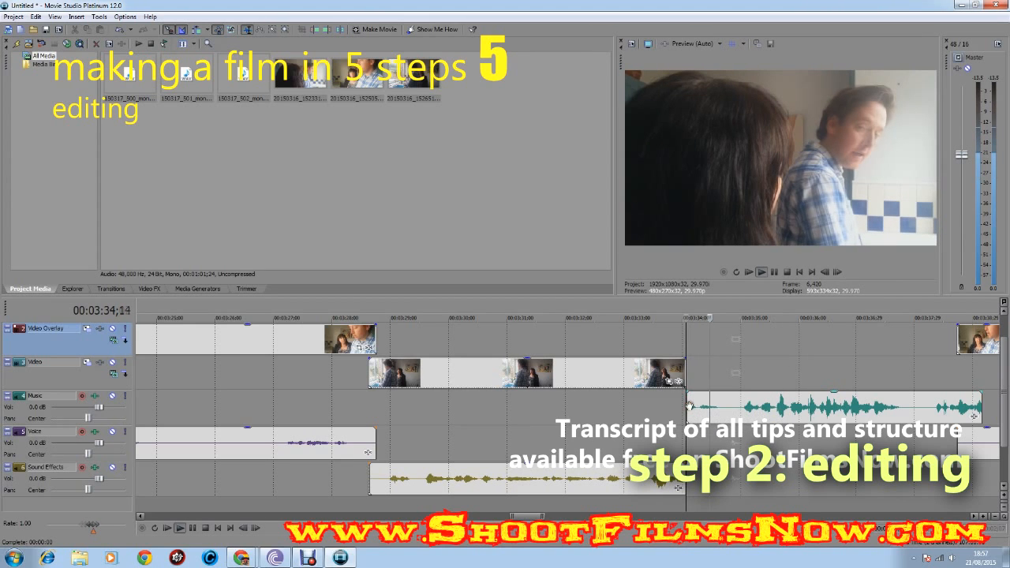
key("space")
left_click(689, 404)
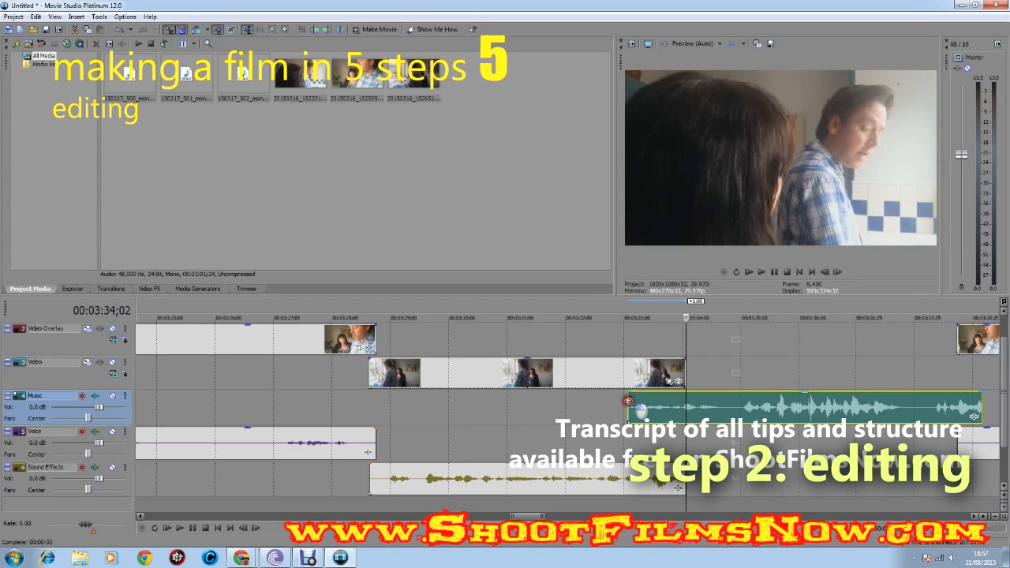
left_click_drag(676, 360, 627, 363)
left_click(629, 346)
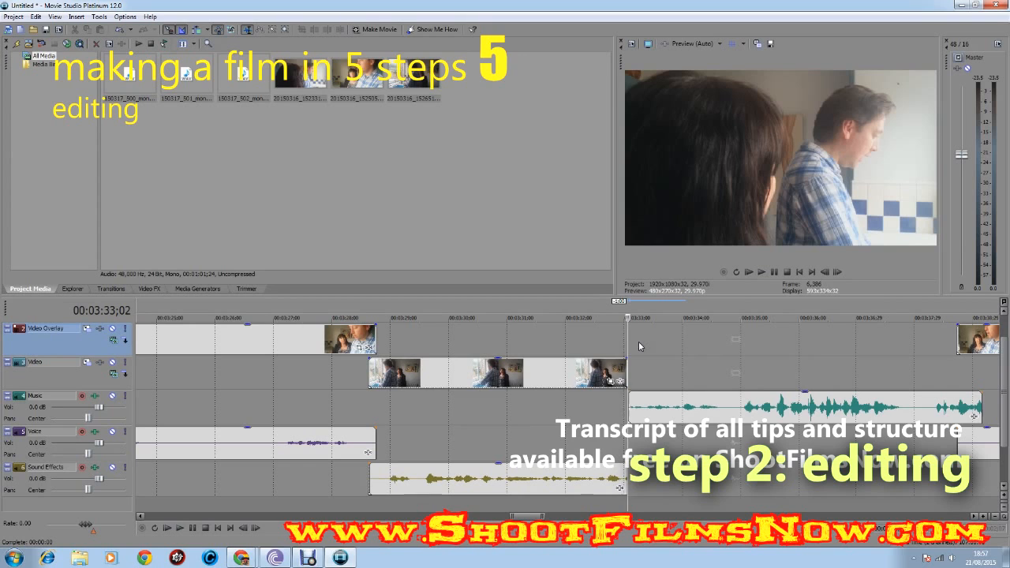
Replay the latter part of the Video segment to locate an earlier cut point, and trim the segment's end to 00:03:31;16.
key("space")
key("space")
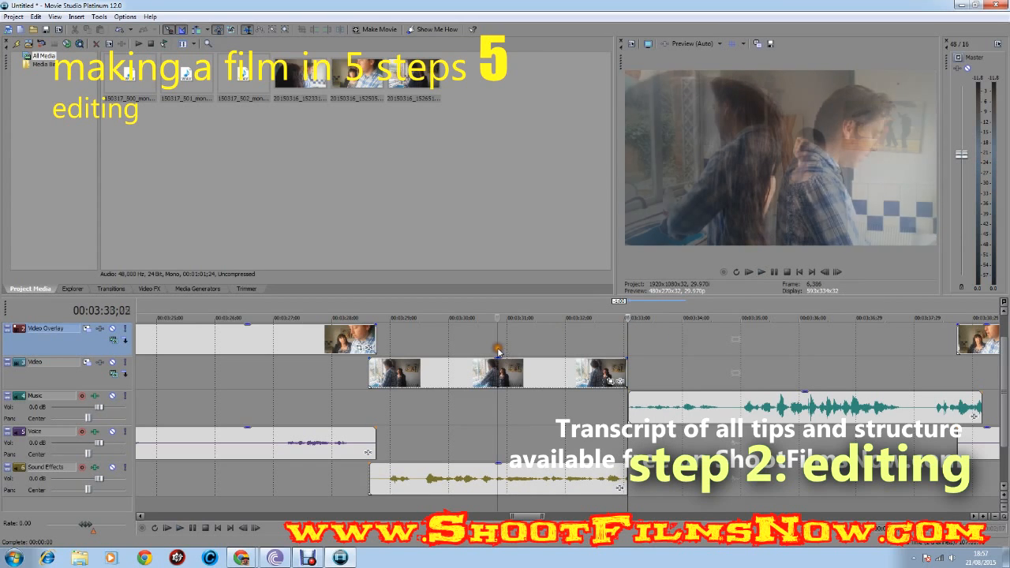
left_click(497, 350)
key("space")
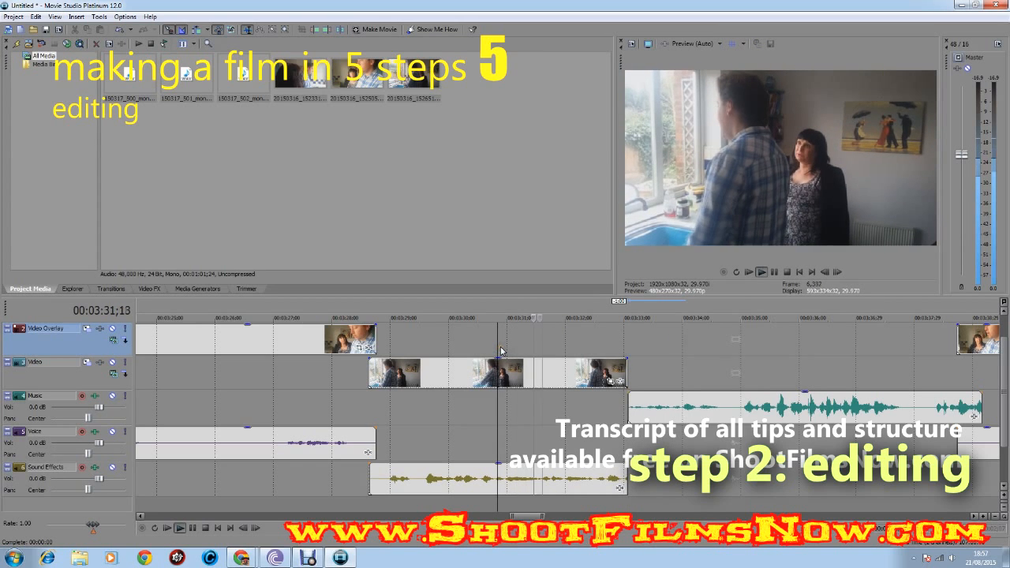
key("space")
left_click(543, 422)
key("space")
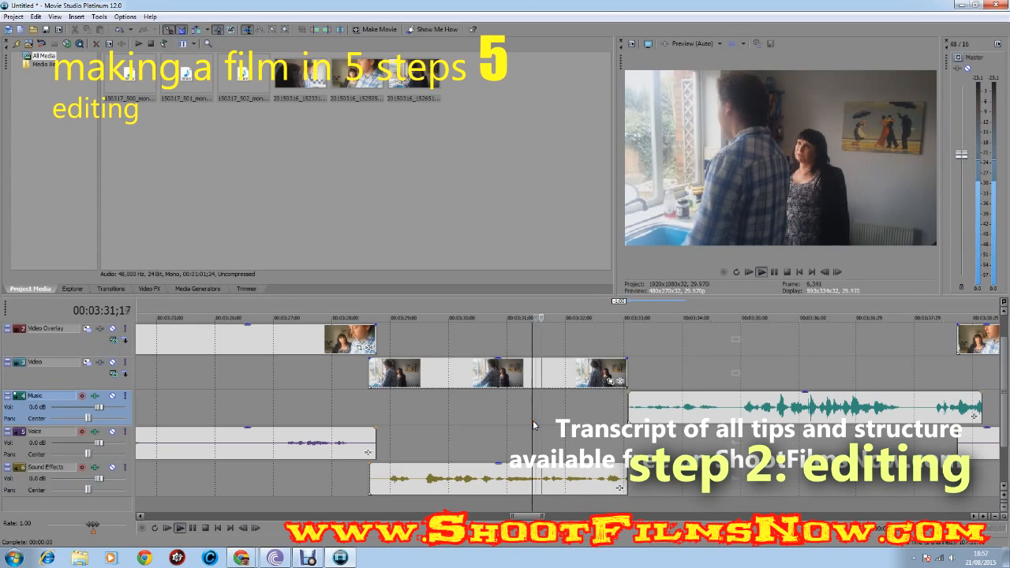
key("space")
left_click_drag(626, 371, 536, 371)
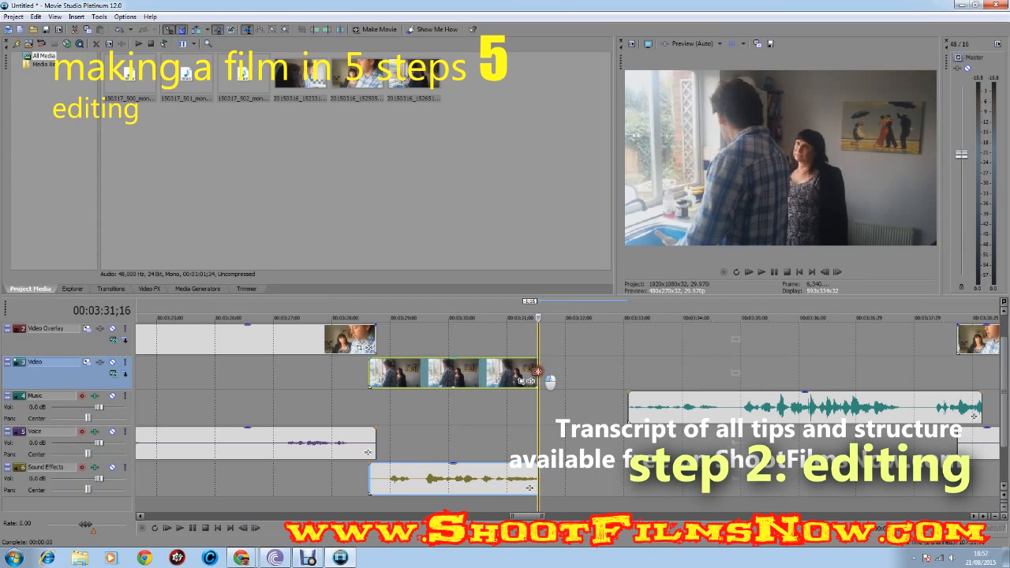
Move the third Text segment and its Music audio earlier to 00:03:31;16, rippling the later clips, and play through to 00:03:36;13.
left_click_drag(665, 407, 577, 405)
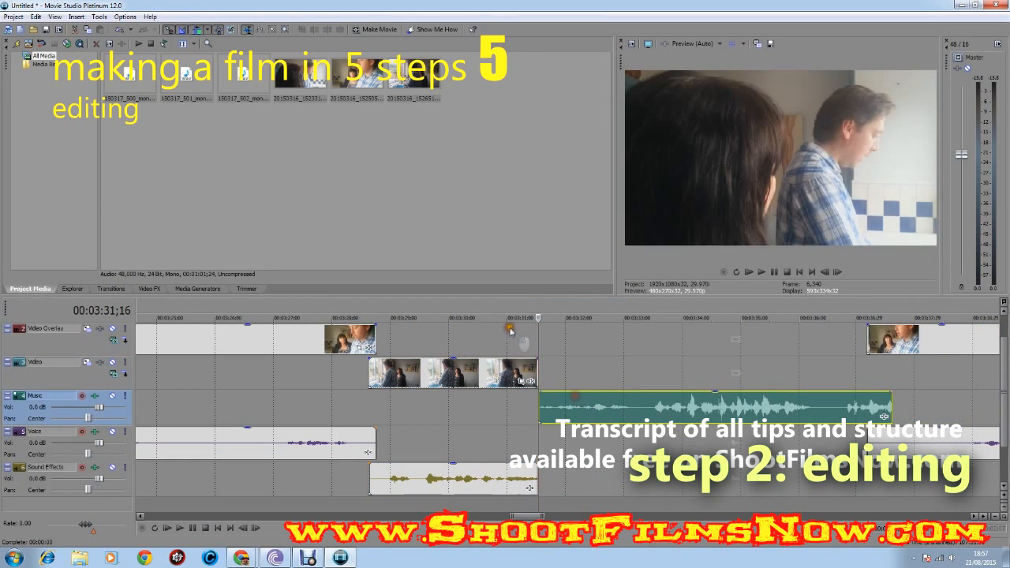
key("space")
scroll(524, 333, "down", 3)
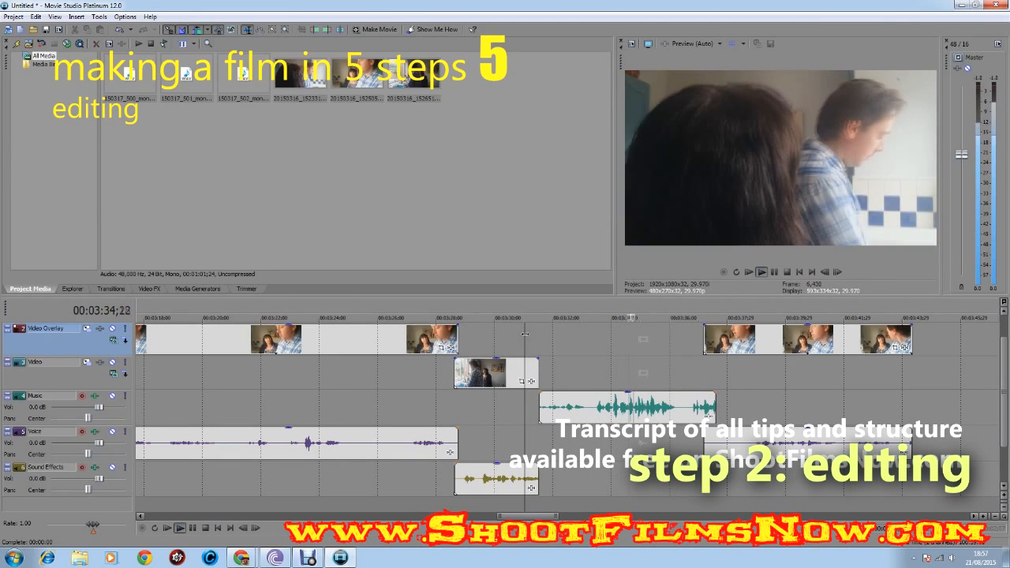
left_click(683, 404)
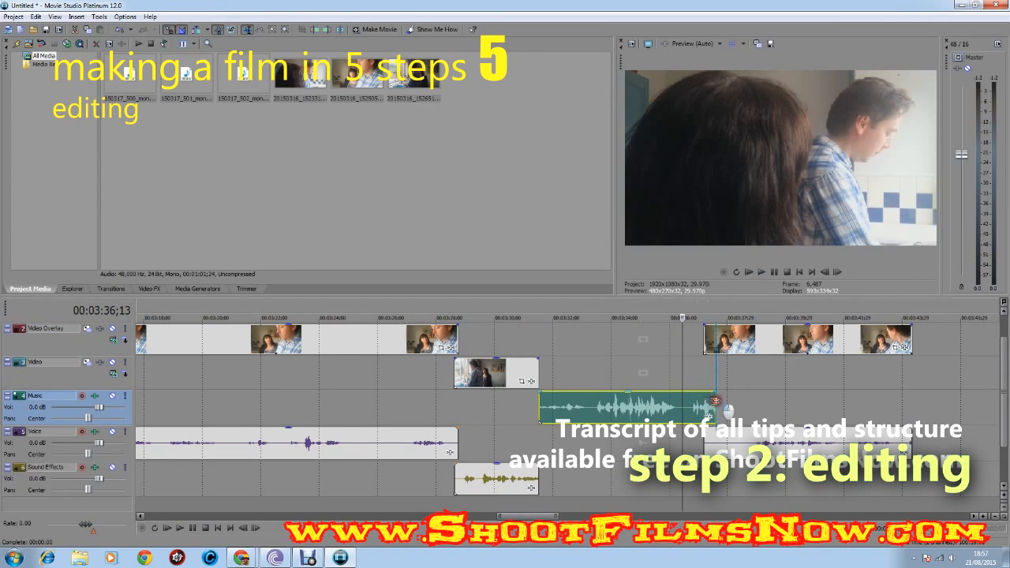
Trim the end of the third Text segment and its Music audio to 00:03:36;13, and play the last Video Overlay segment from 00:03:38;03.
left_click_drag(715, 401, 680, 402)
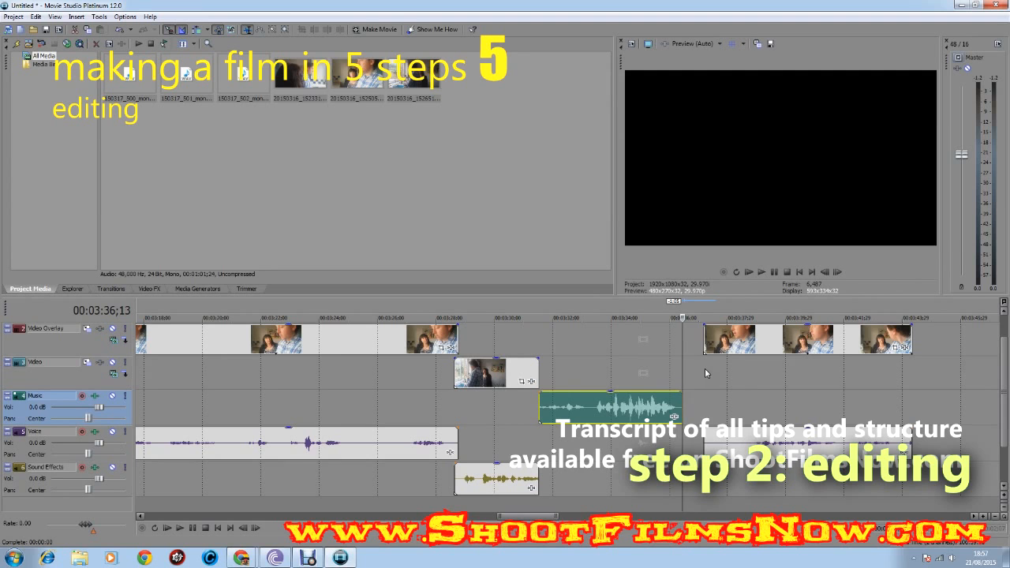
left_click(731, 368)
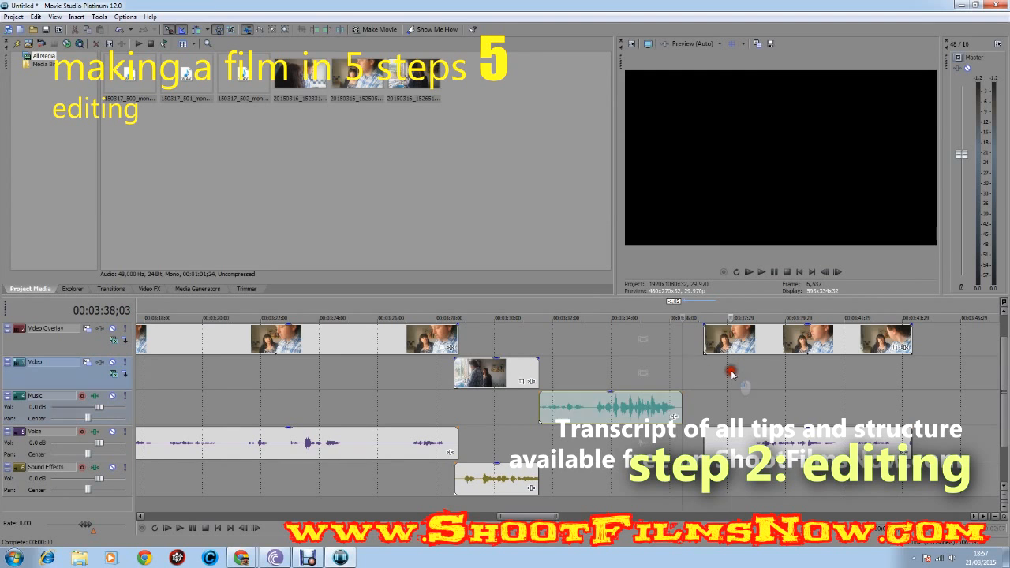
key("space")
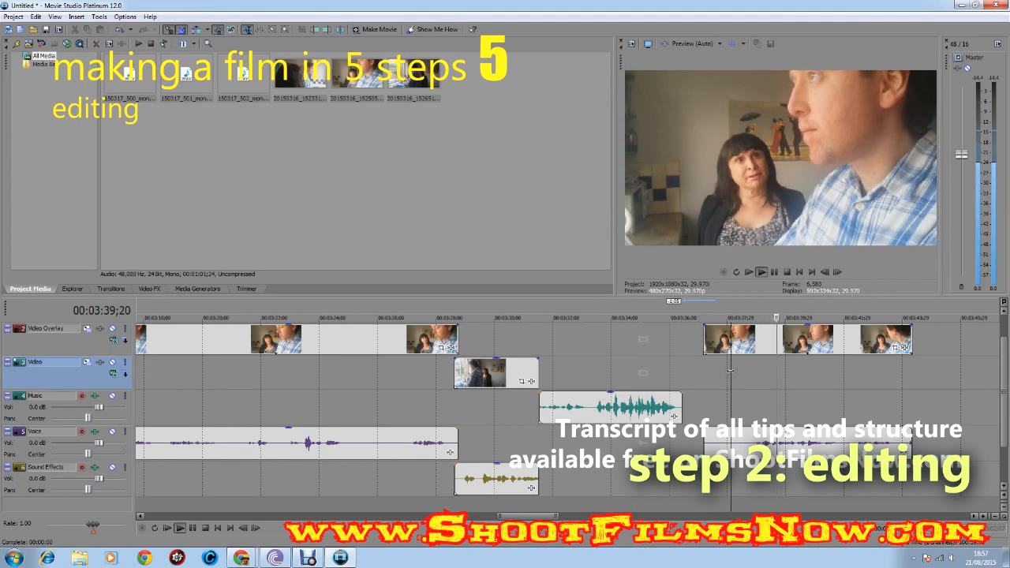
Trim the start of the last Video Overlay segment and its Voice audio, move them earlier to 00:03:36;13, and play through to 00:03:41;00.
left_click(633, 358)
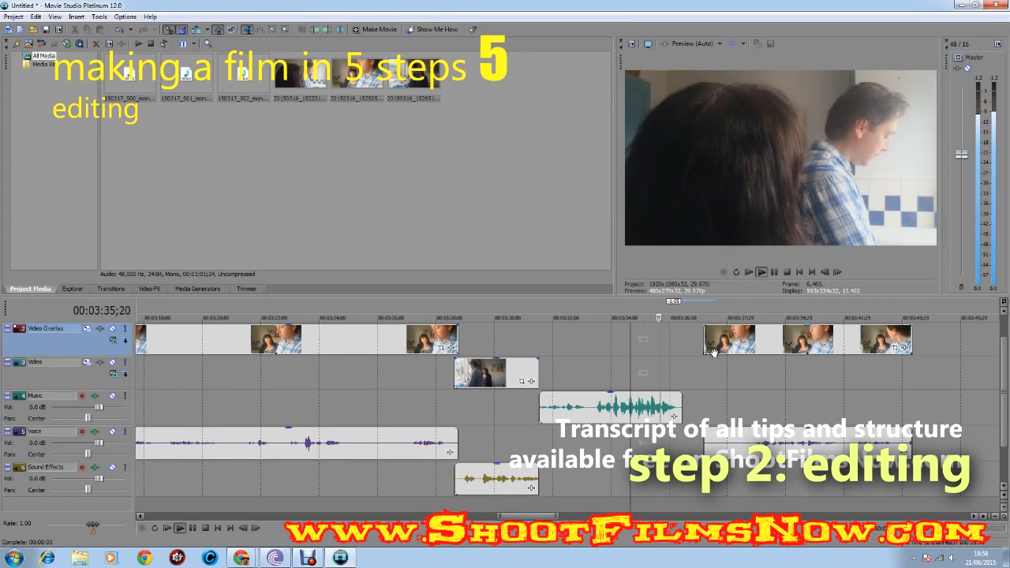
key("space")
mouse_move(705, 340)
left_mouse_down()
mouse_move(747, 339)
mouse_move(712, 340)
left_mouse_up()
key("space")
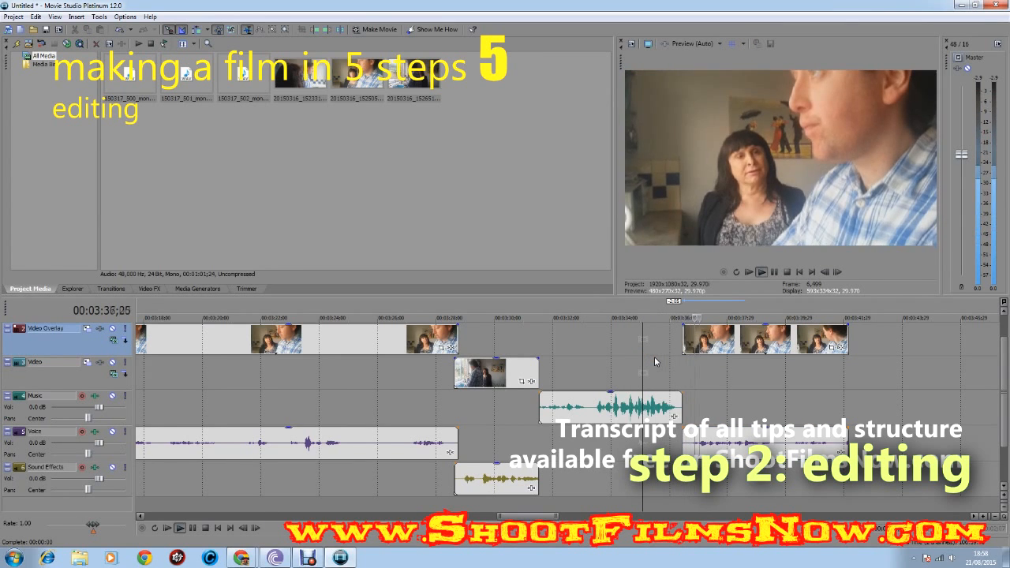
scroll(655, 361, "down", 3)
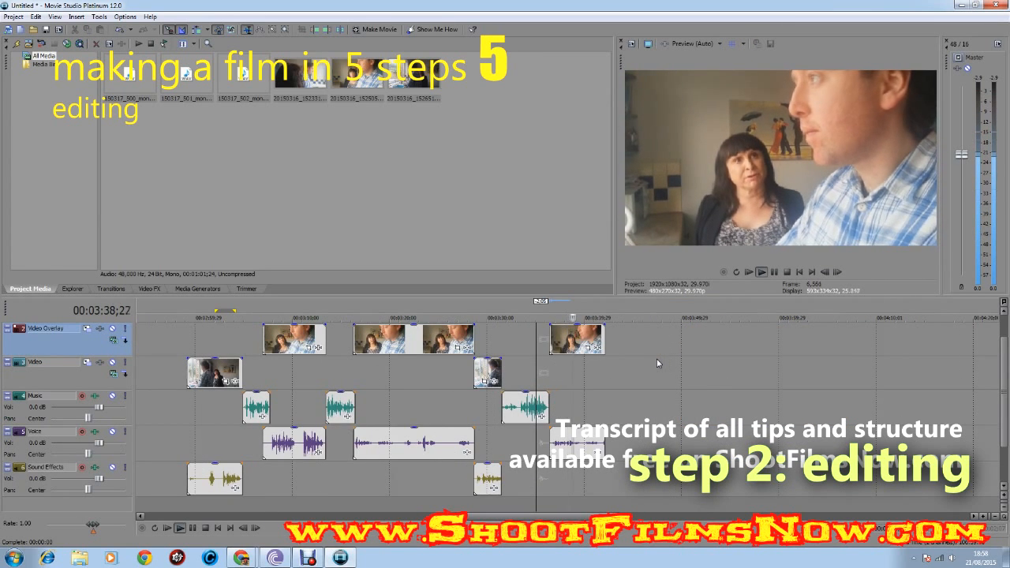
scroll(656, 358, "up", 5)
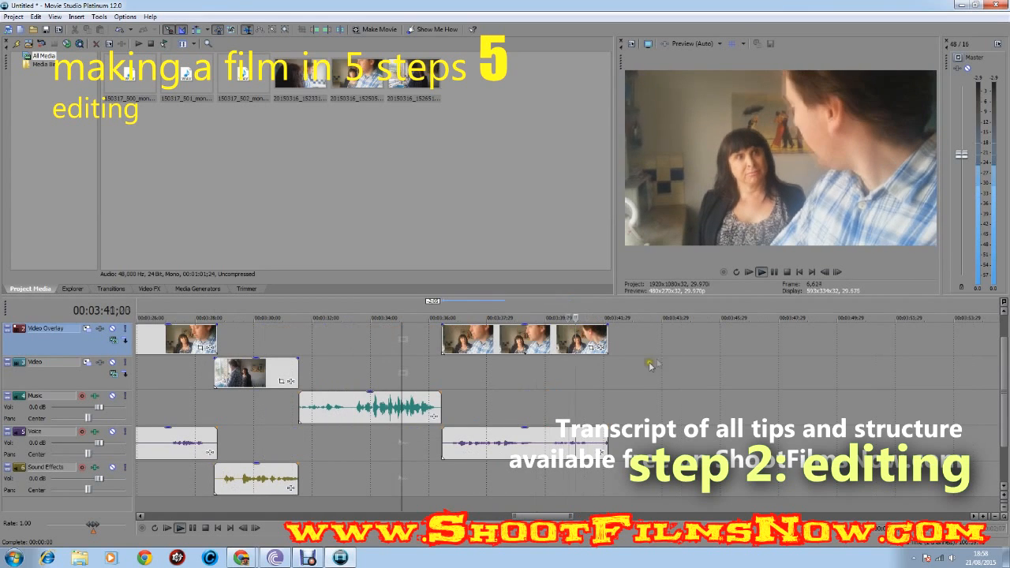
Stop in the last Video Overlay segment, and play the edited scene from the start of the first Video segment.
left_click_drag(605, 340, 603, 341)
scroll(563, 355, "down", 5)
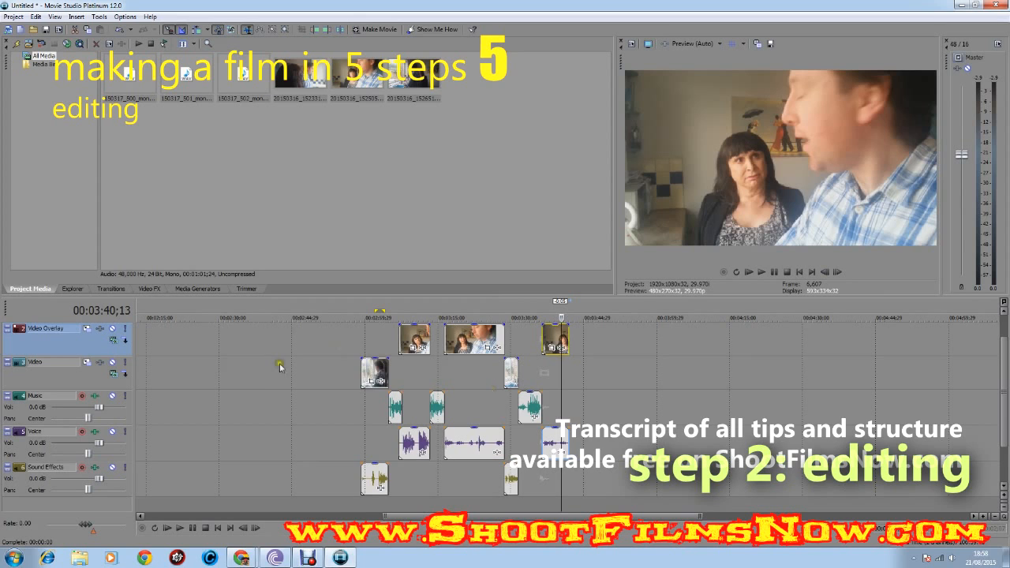
scroll(359, 343, "up", 5)
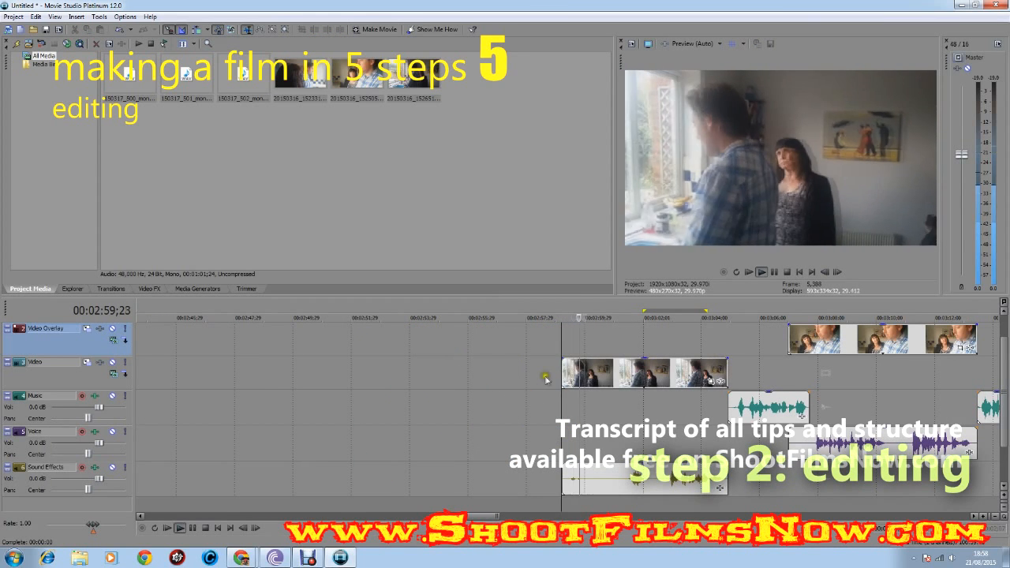
left_click_drag(563, 368, 582, 346)
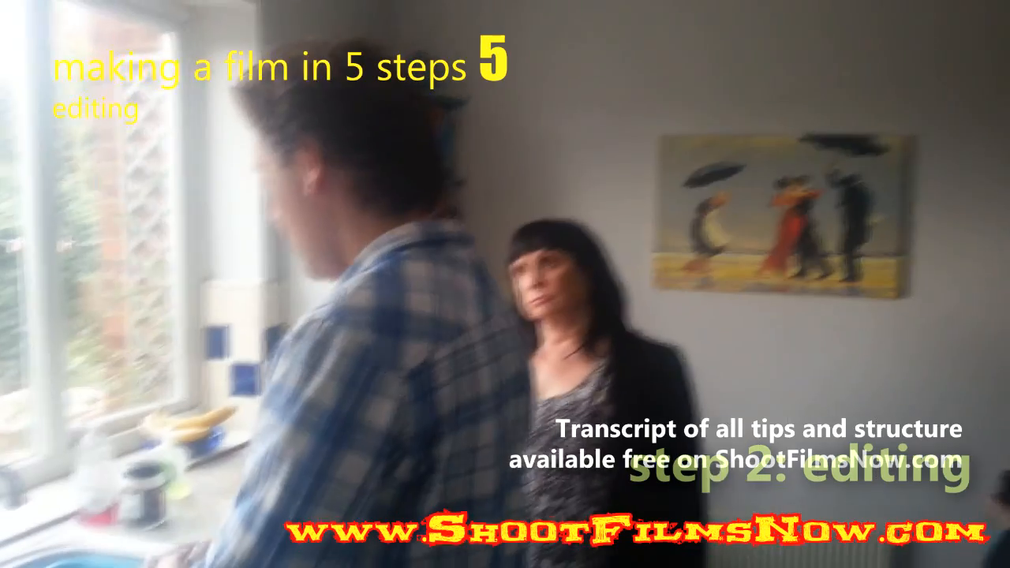